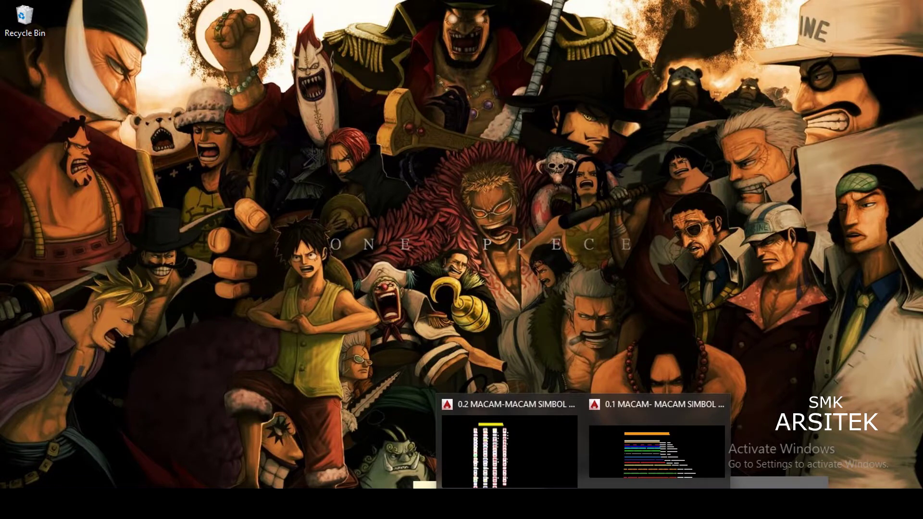
# Step: Bring the 0.2 MACAM-MACAM SIMBOL BANGUNAN drawing back on screen and maximize AutoCAD
pyautogui.click(565, 468)
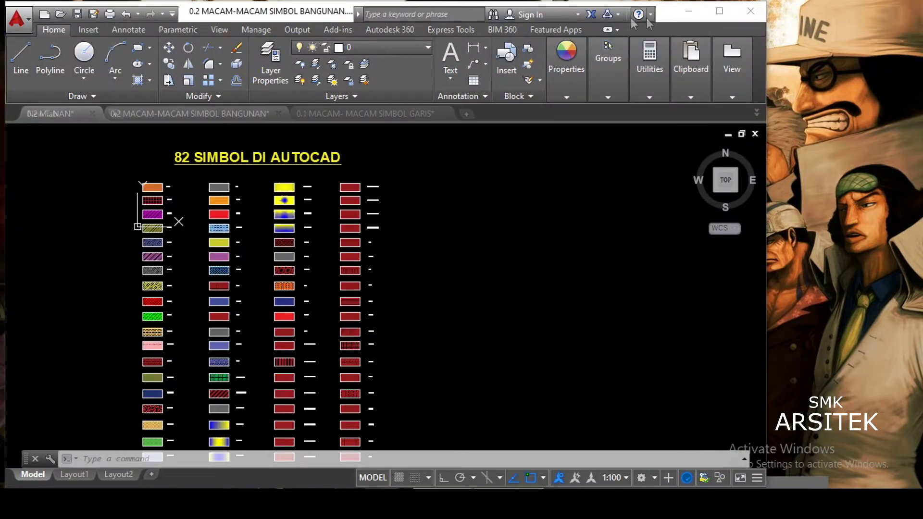
pyautogui.click(713, 14)
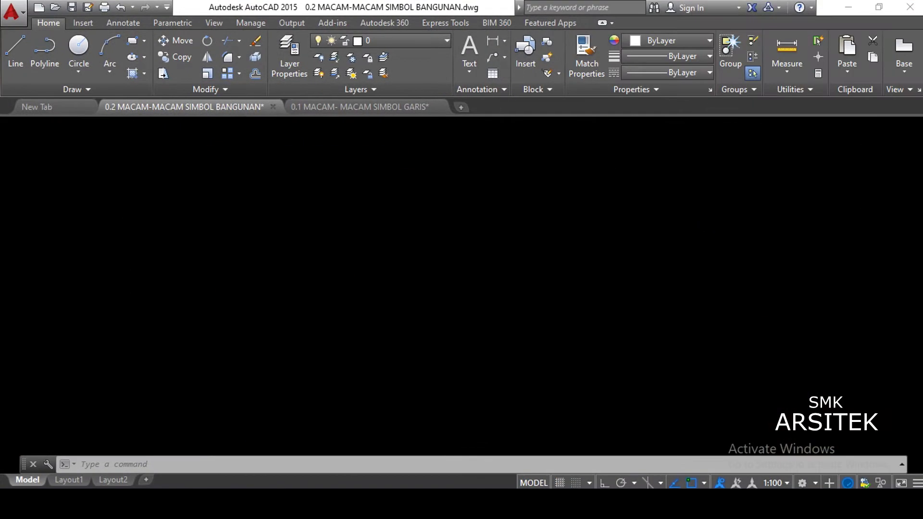
pyautogui.scroll(-3, 715, 176)
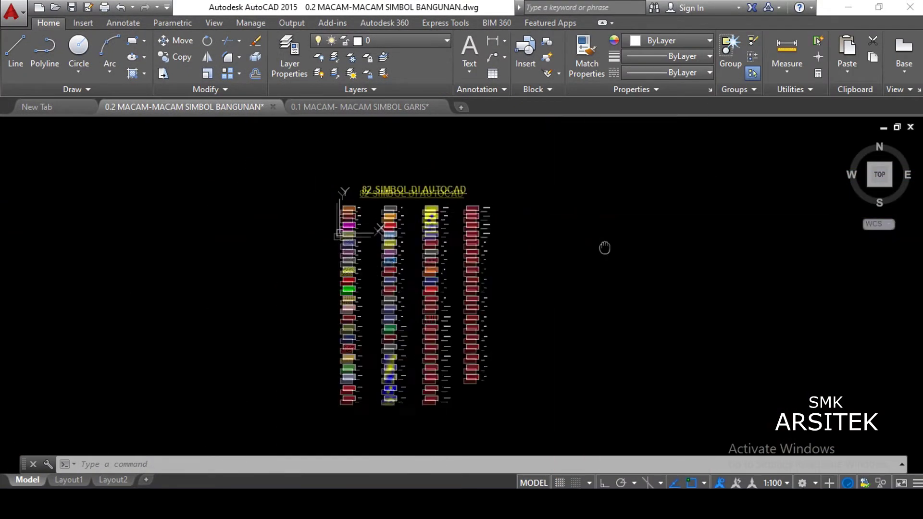
pyautogui.moveTo(583, 225); pyautogui.dragTo(642, 229, button='middle')
pyautogui.moveTo(702, 181); pyautogui.dragTo(685, 194, button='middle')
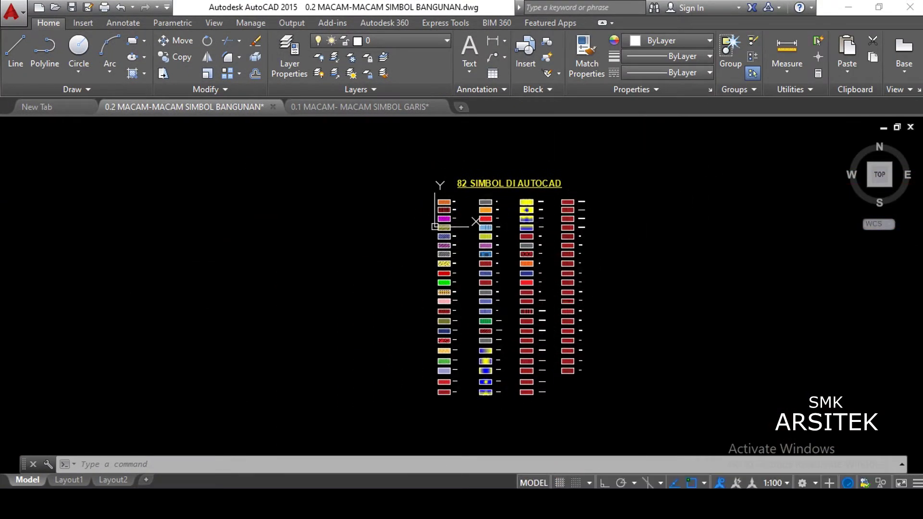
pyautogui.scroll(1, 718, 192)
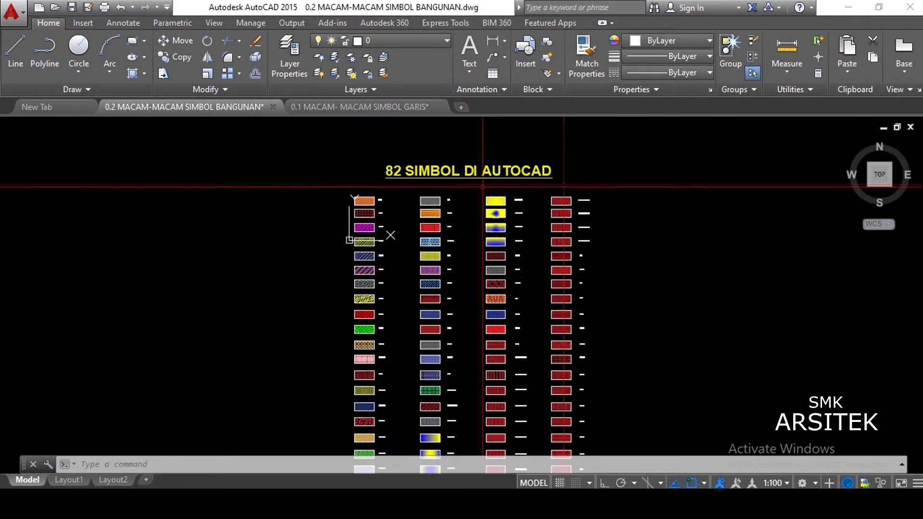
pyautogui.scroll(2, 346, 190)
pyautogui.moveTo(499, 191); pyautogui.dragTo(401, 196, button='middle')
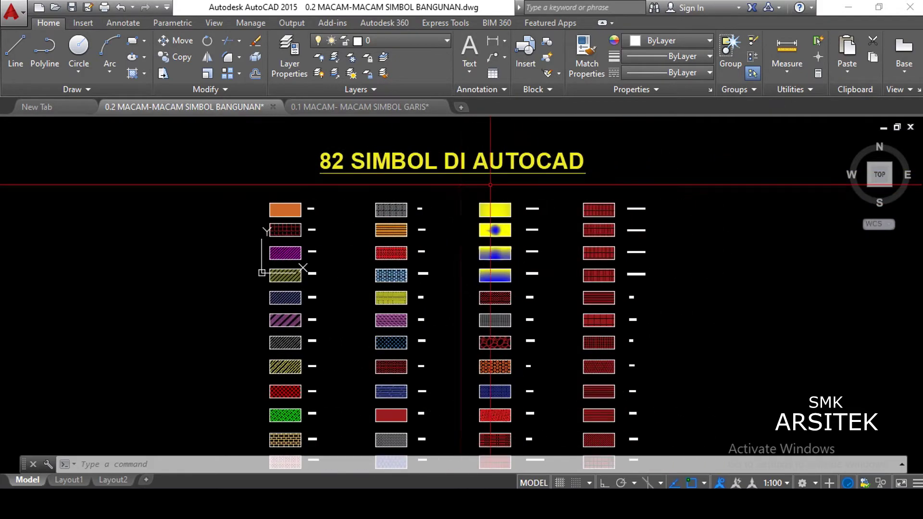
pyautogui.moveTo(521, 190); pyautogui.dragTo(498, 174, button='middle')
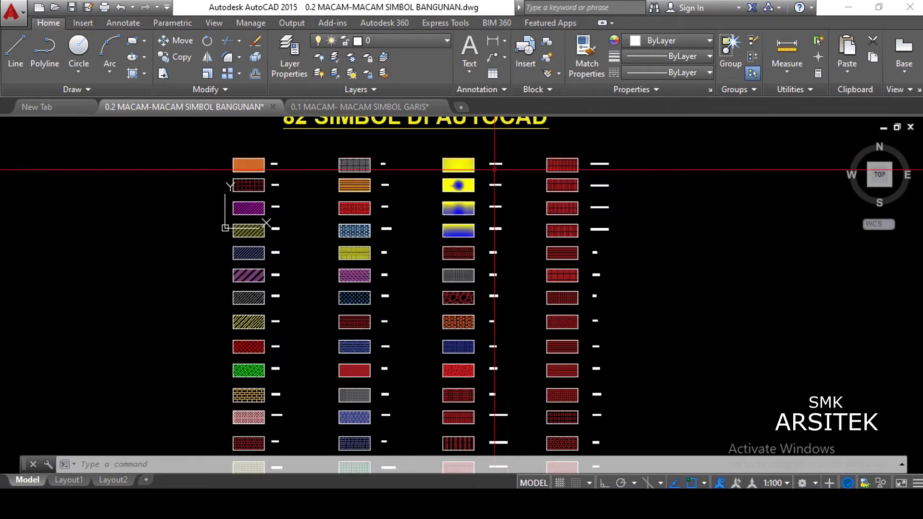
pyautogui.scroll(-2, 498, 175)
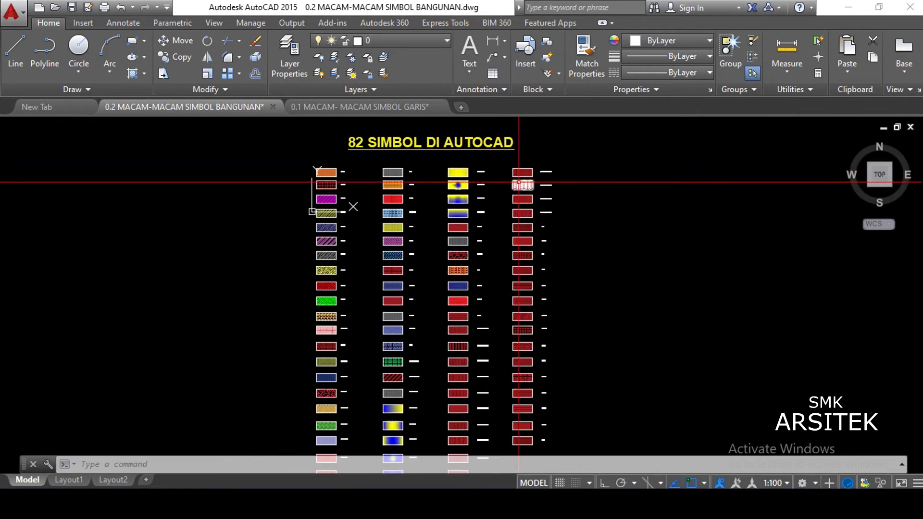
pyautogui.moveTo(634, 195); pyautogui.dragTo(628, 206, button='middle')
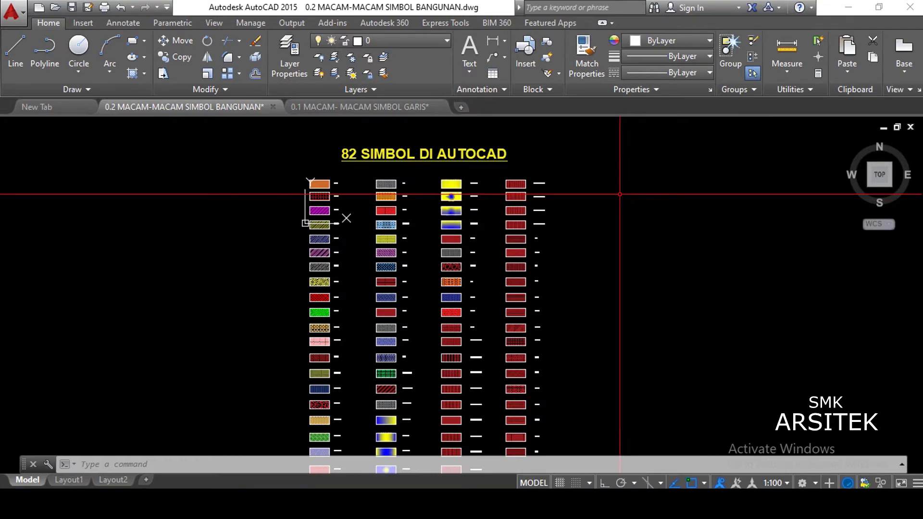
pyautogui.moveTo(613, 174); pyautogui.dragTo(580, 174, button='middle')
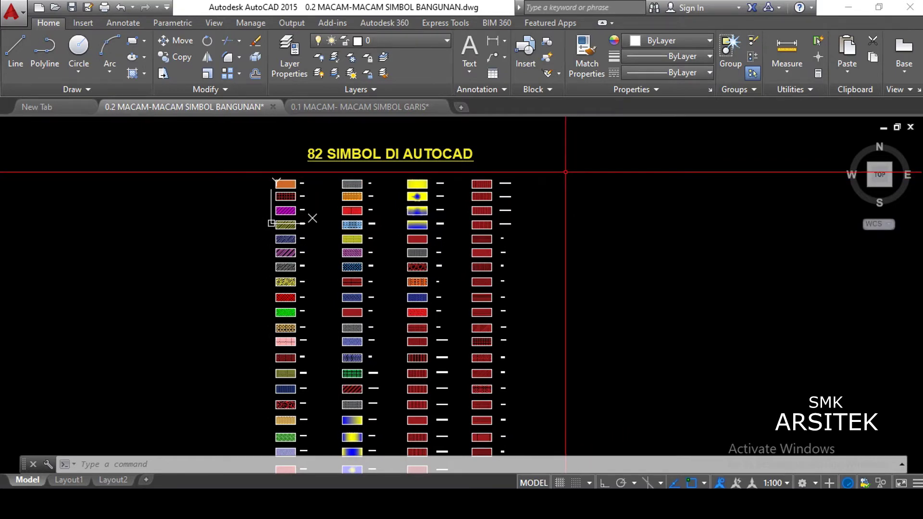
pyautogui.moveTo(565, 172)
pyautogui.mouseDown(button='middle')
pyautogui.moveTo(557, 171)
pyautogui.moveTo(577, 180)
pyautogui.mouseUp(button='middle')
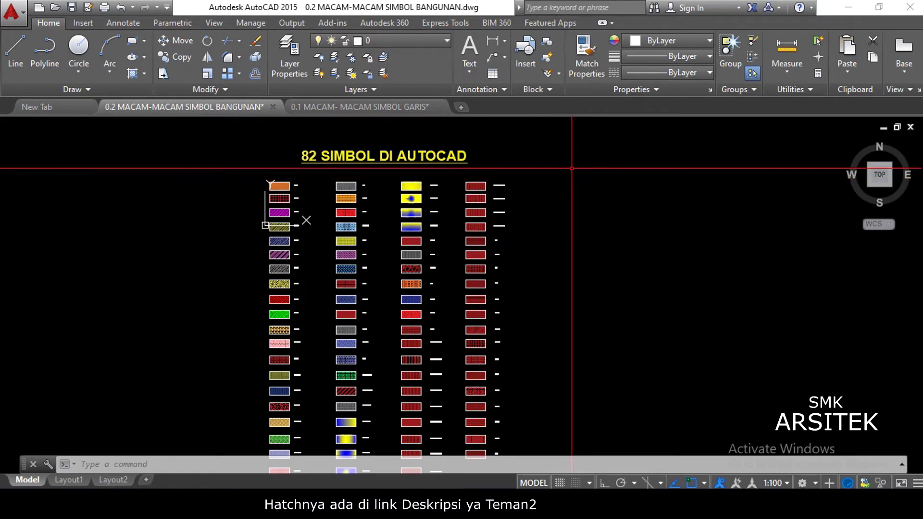
pyautogui.moveTo(571, 168); pyautogui.dragTo(554, 150, button='middle')
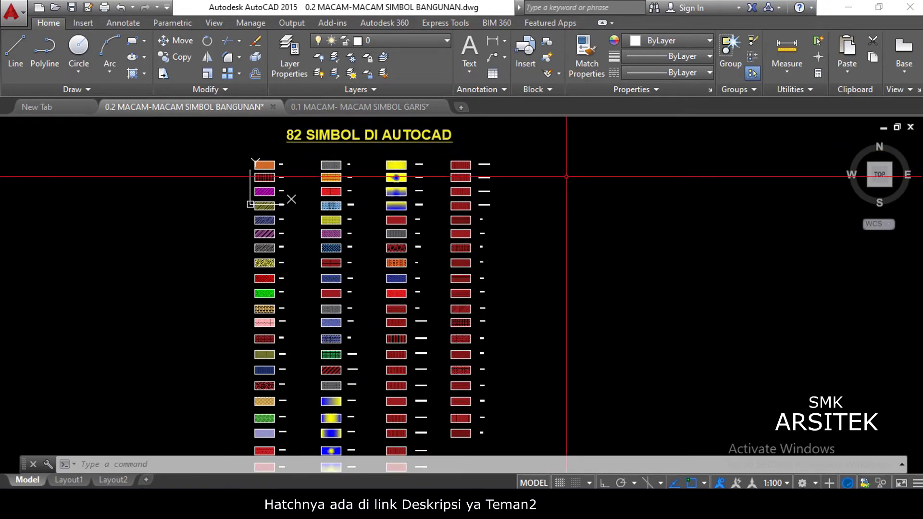
pyautogui.moveTo(605, 188); pyautogui.dragTo(595, 196, button='middle')
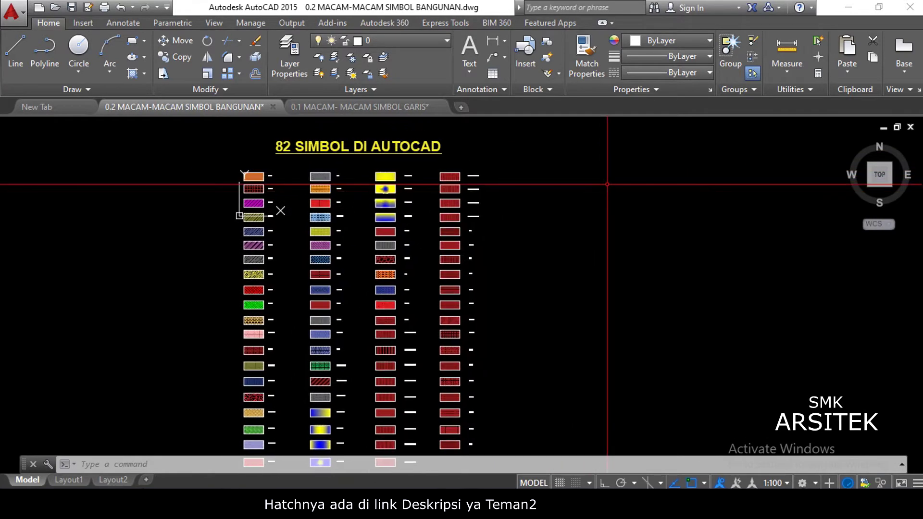
# Step: Zoom in on the hatch swatches labelled SOLID, ANGLE, ANSI 31, BRICK, then pan to the blank area
pyautogui.scroll(-1, 587, 195)
pyautogui.scroll(1, 388, 166)
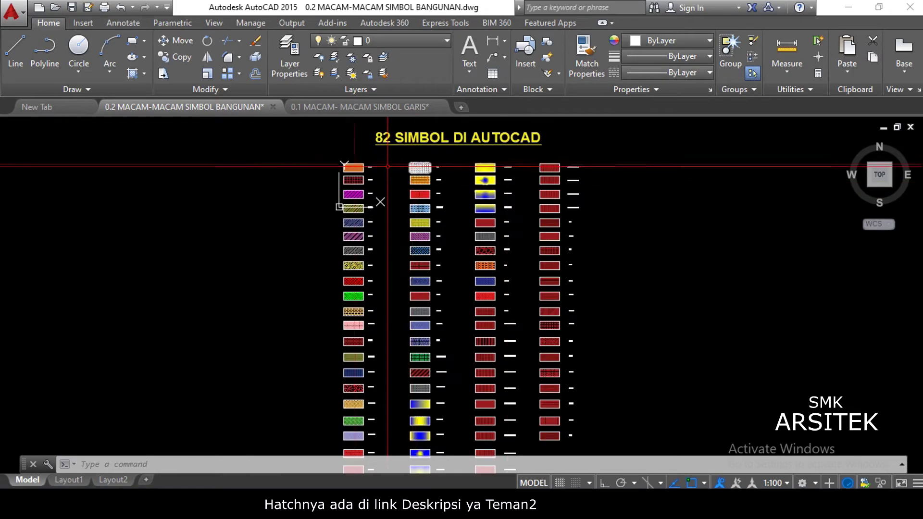
pyautogui.scroll(3, 388, 166)
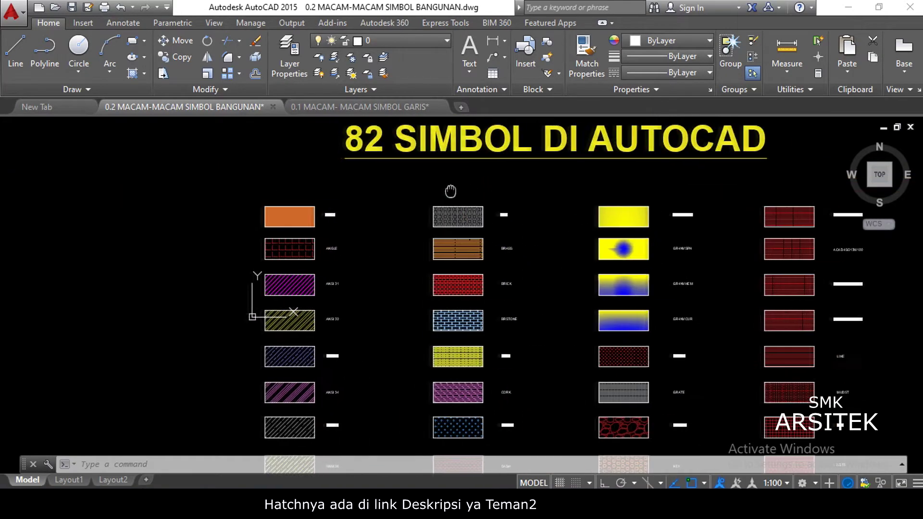
pyautogui.scroll(2, 354, 212)
pyautogui.moveTo(354, 212); pyautogui.dragTo(206, 202, button='middle')
pyautogui.moveTo(309, 227)
pyautogui.mouseDown(button='middle')
pyautogui.moveTo(361, 200)
pyautogui.moveTo(282, 202)
pyautogui.mouseUp(button='middle')
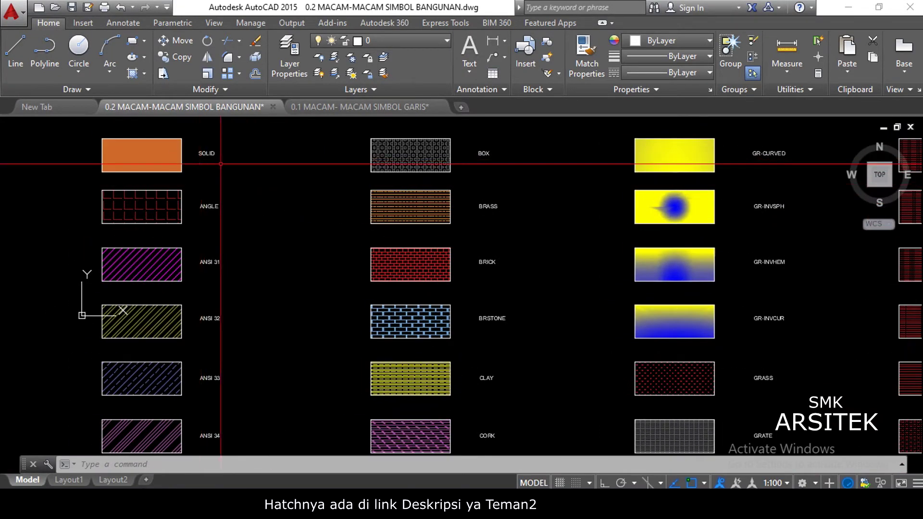
pyautogui.moveTo(283, 203); pyautogui.dragTo(269, 218, button='middle')
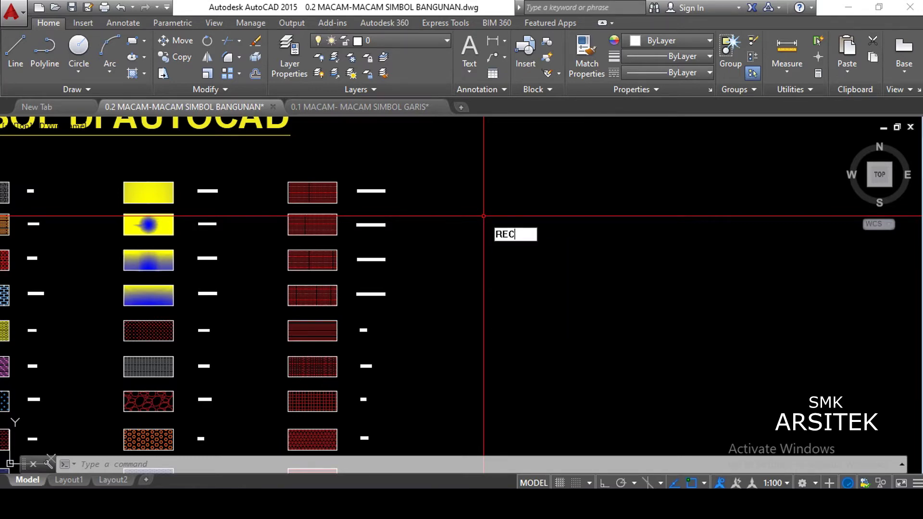
# Step: Draw a rectangle in the empty space right of the symbol columns and zoom in on it
pyautogui.write('rec')
pyautogui.press('Return')
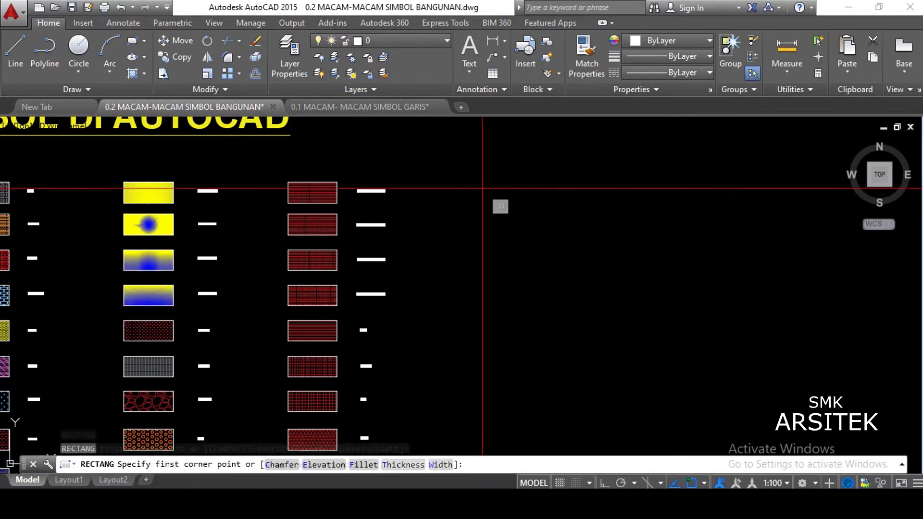
pyautogui.click(482, 188)
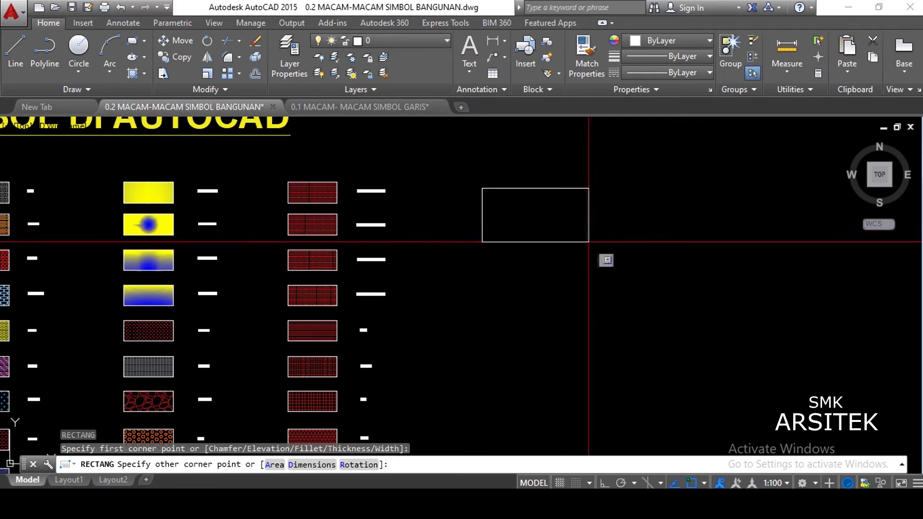
pyautogui.click(575, 240)
pyautogui.moveTo(575, 195); pyautogui.dragTo(622, 230, button='middle')
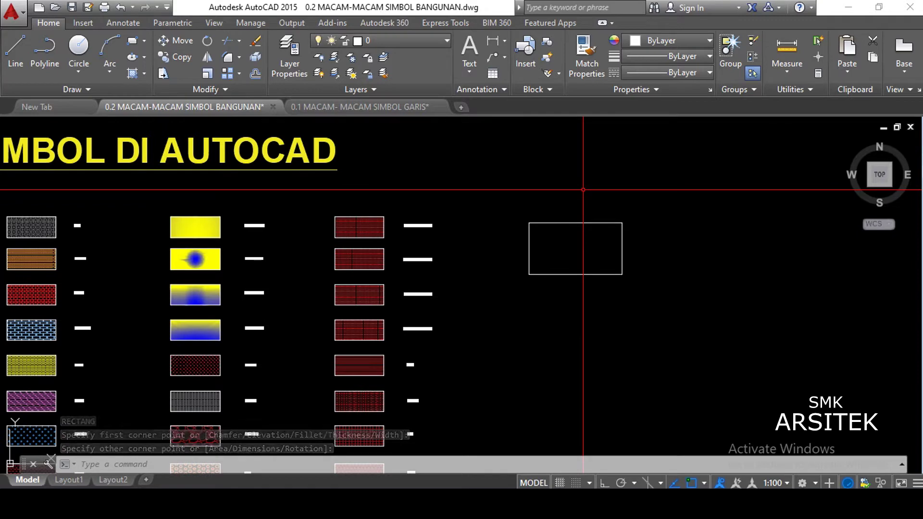
pyautogui.press('Escape')
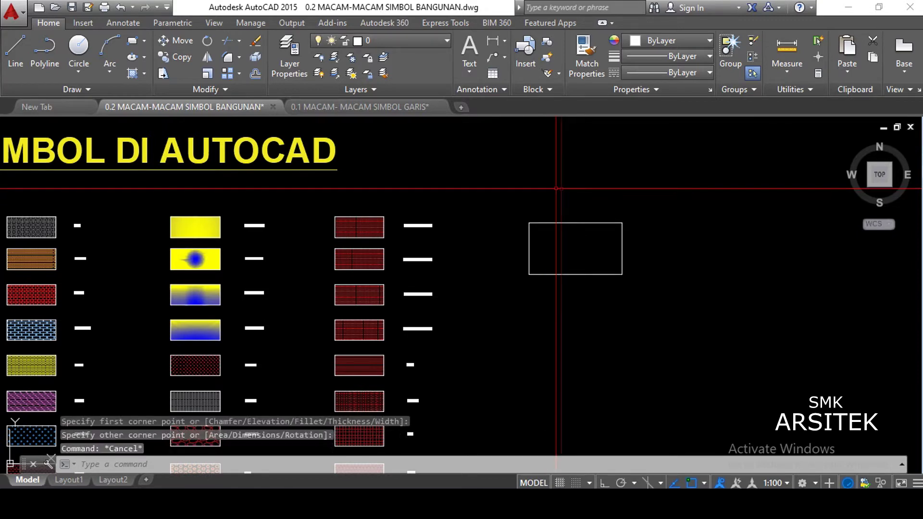
pyautogui.scroll(5, 567, 202)
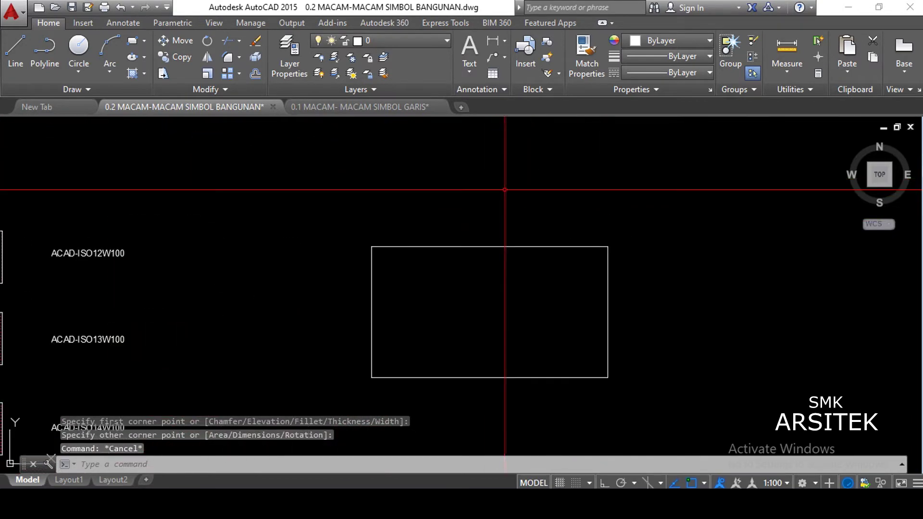
pyautogui.write('H')
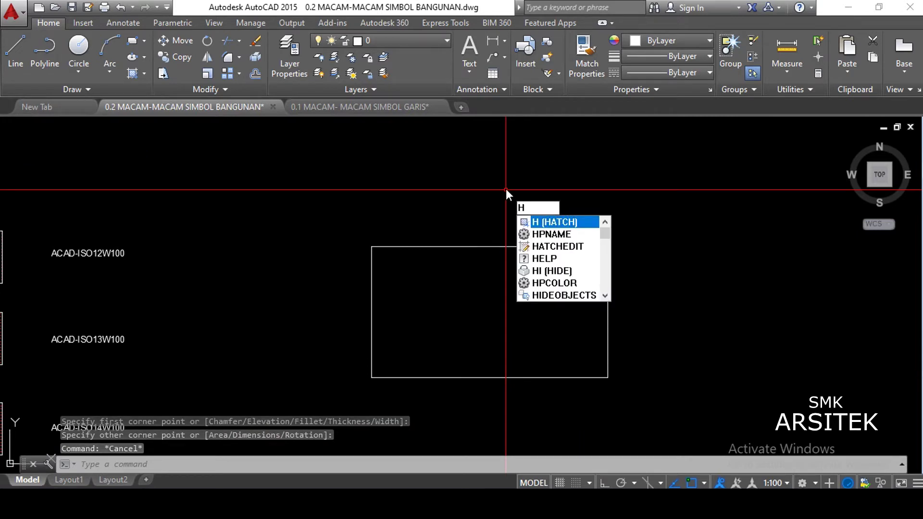
# Step: Start the hatch command and expand the Pattern gallery to see all hatch patterns
pyautogui.press('Return')
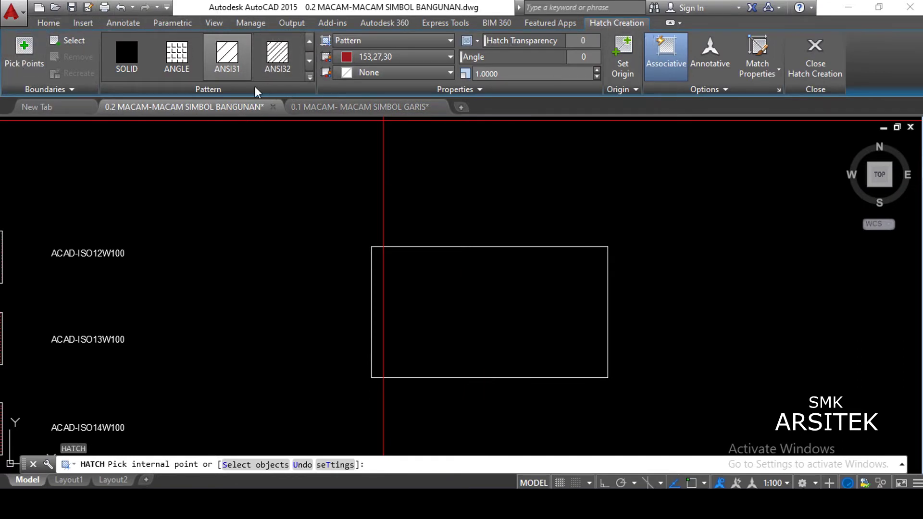
pyautogui.click(310, 77)
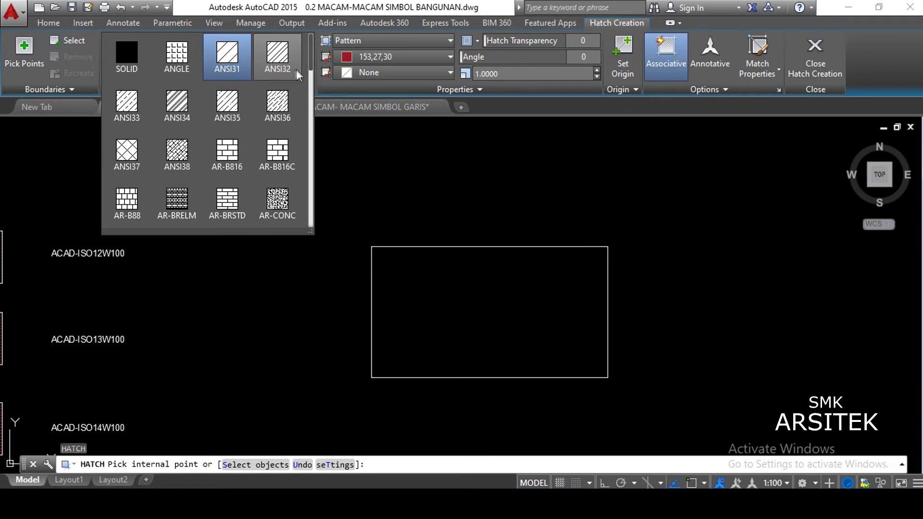
pyautogui.scroll(-1, 310, 62)
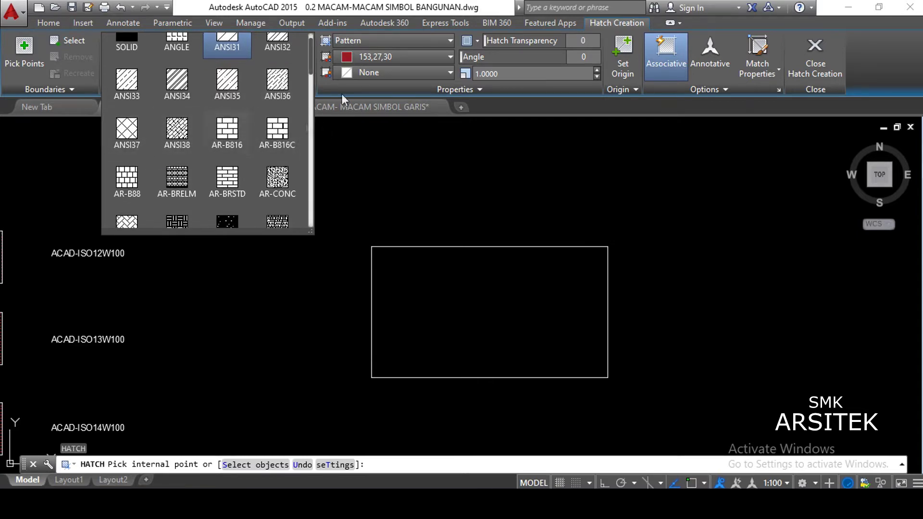
# Step: Browse the pattern gallery and choose the AR-RSHKE roof-shake pattern
pyautogui.moveTo(310, 64); pyautogui.dragTo(311, 74)
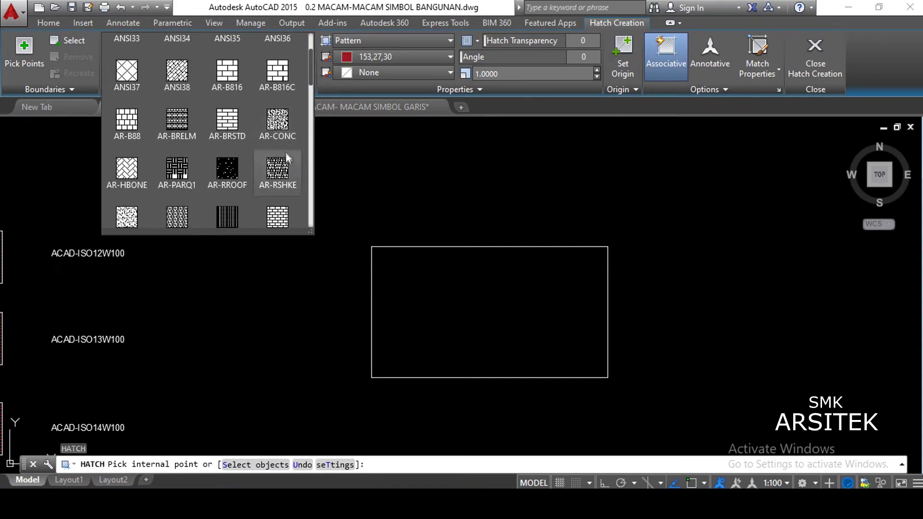
pyautogui.scroll(-3, 312, 84)
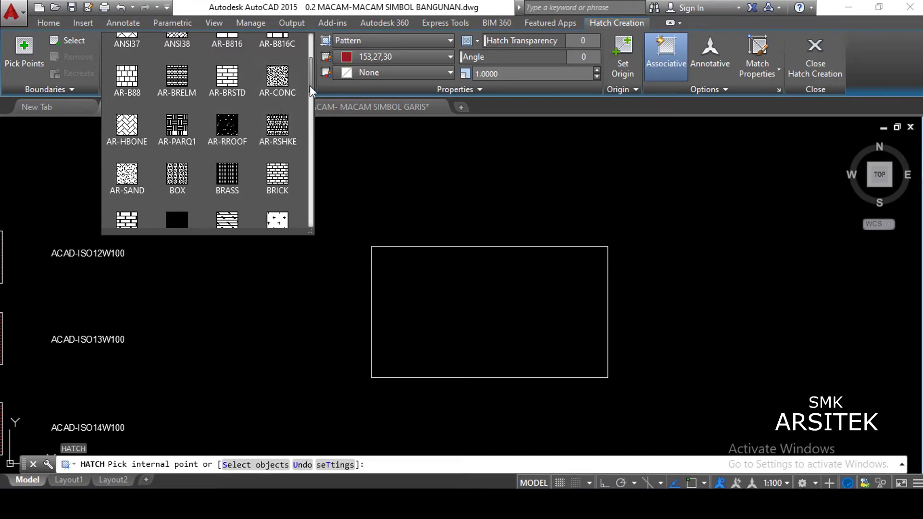
pyautogui.moveTo(309, 85); pyautogui.dragTo(310, 89)
pyautogui.scroll(1, 311, 87)
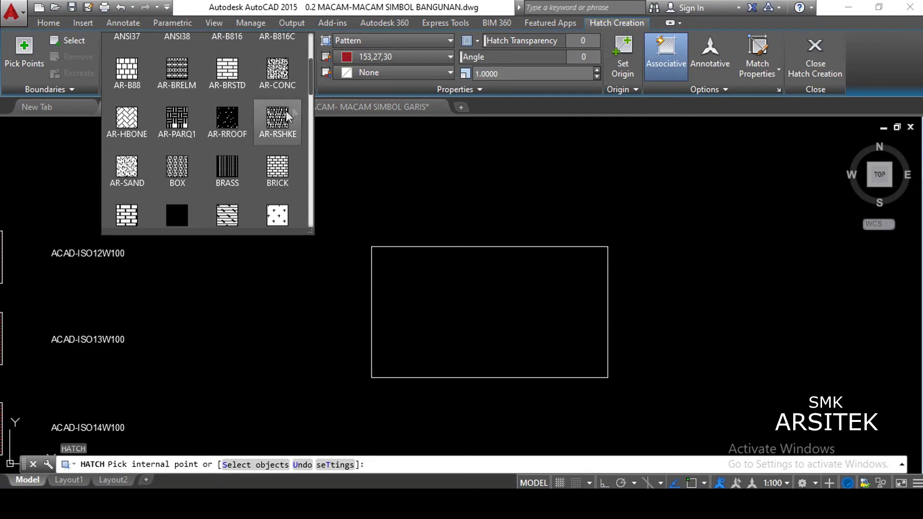
pyautogui.click(283, 128)
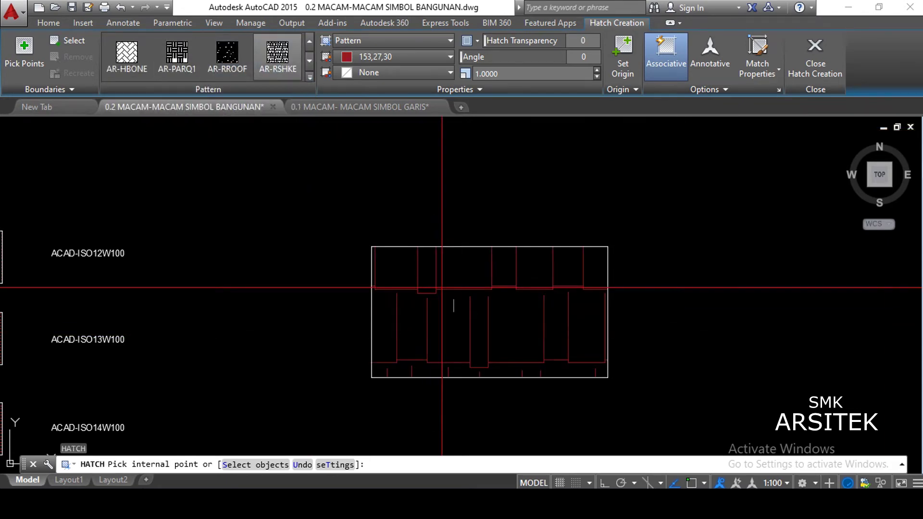
# Step: Fill the new rectangle with AR-RSHKE in colour 153,27,30 and finish the hatch
pyautogui.click(475, 298)
pyautogui.scroll(-6, 473, 294)
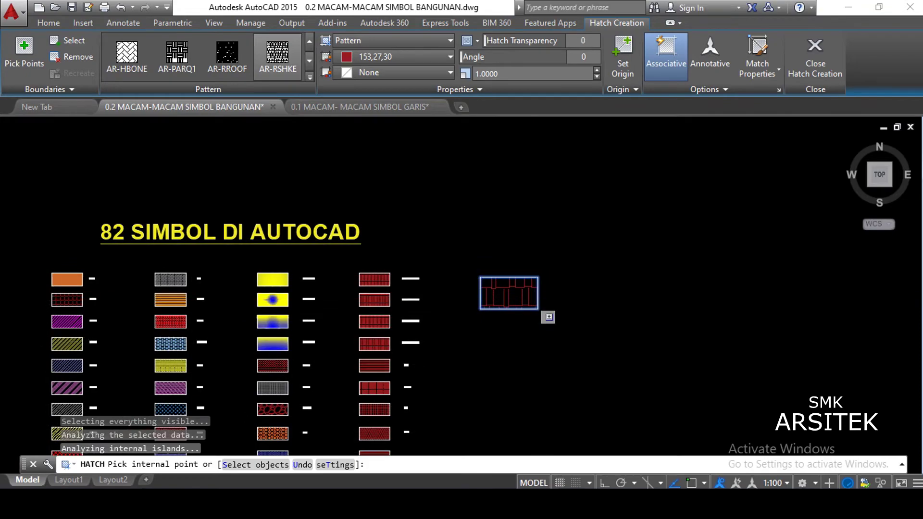
pyautogui.moveTo(547, 297)
pyautogui.mouseDown(button='middle')
pyautogui.moveTo(878, 209)
pyautogui.moveTo(827, 188)
pyautogui.moveTo(773, 149)
pyautogui.moveTo(591, 238)
pyautogui.mouseUp(button='middle')
pyautogui.scroll(2, 696, 258)
pyautogui.scroll(2, 583, 248)
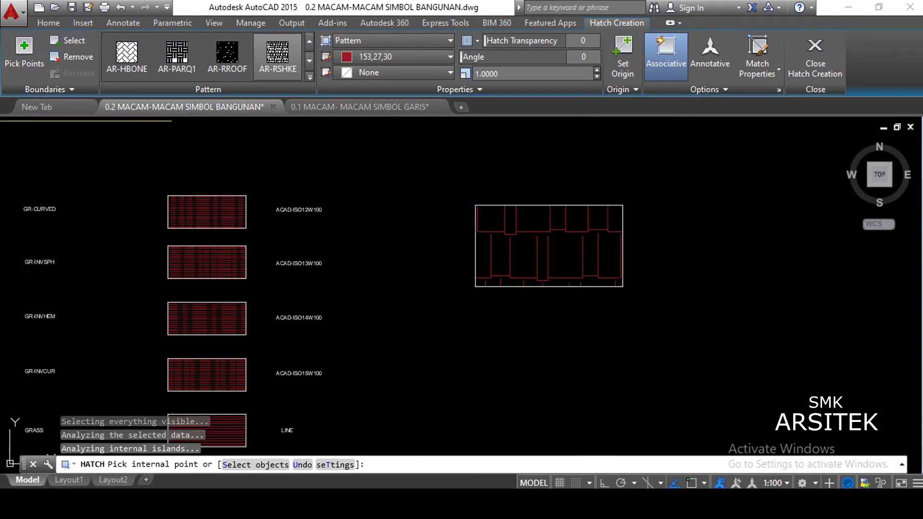
pyautogui.press('Return')
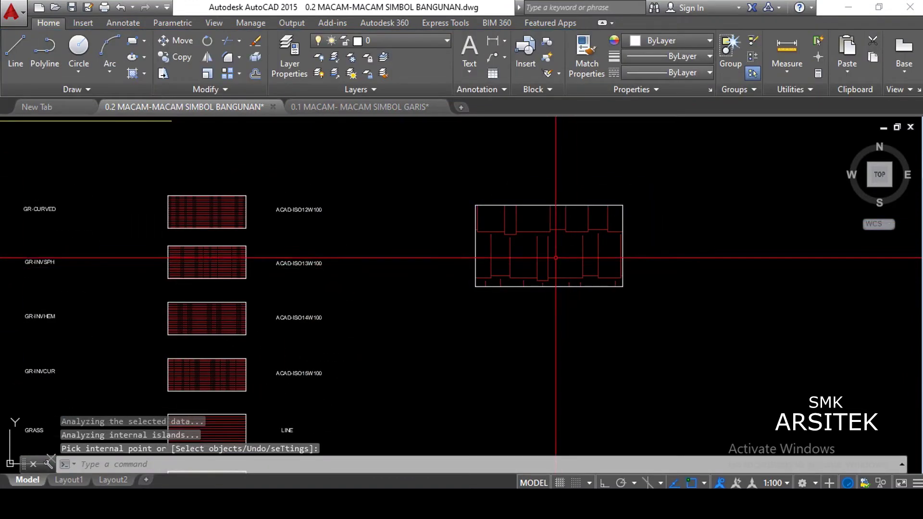
pyautogui.click(549, 245)
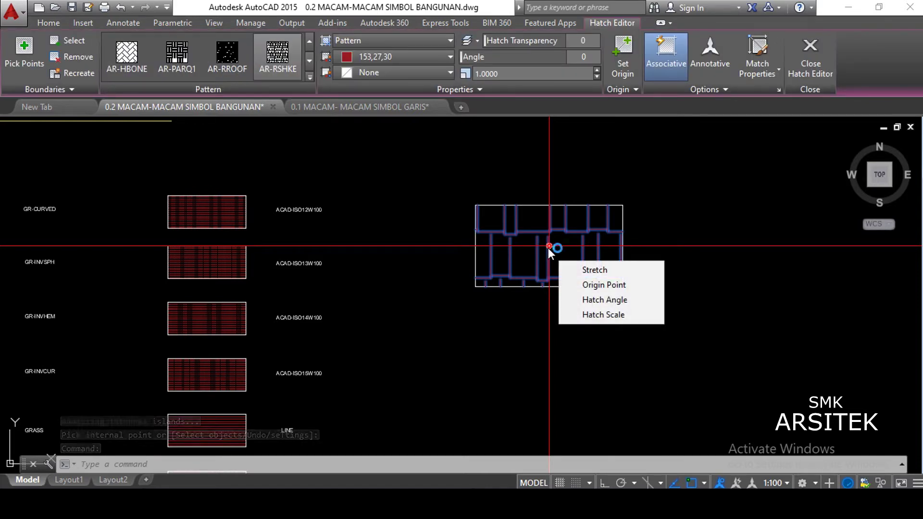
# Step: Change the AR-RSHKE hatch's pattern scale to 0.3 for a denser shake fill
pyautogui.click(549, 246)
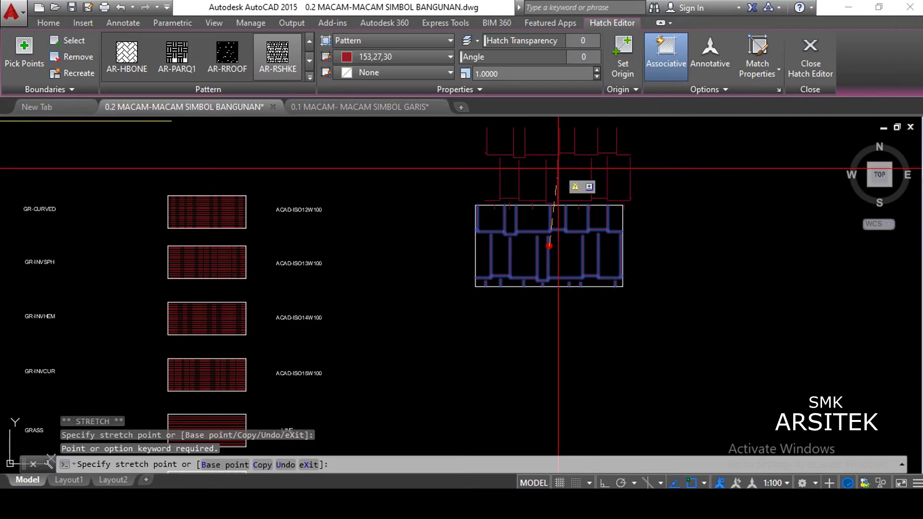
pyautogui.press('Escape')
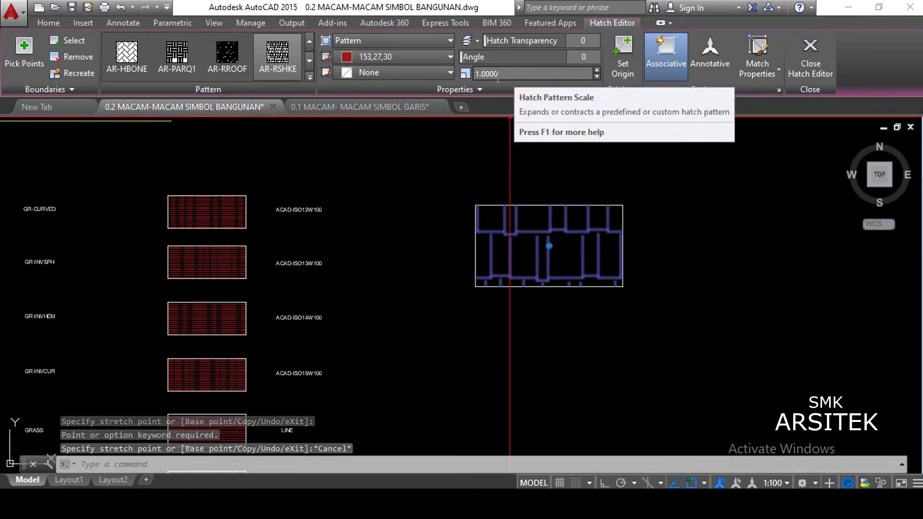
pyautogui.click(497, 75)
pyautogui.write('.3')
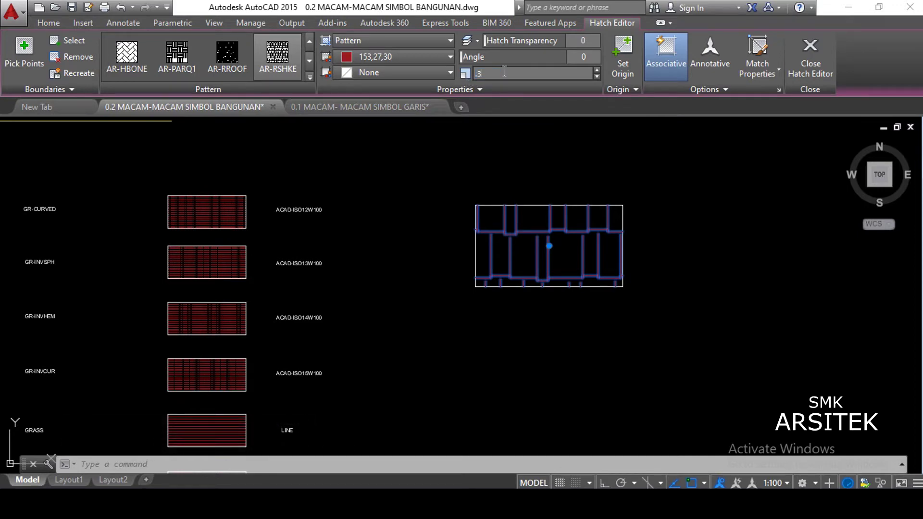
pyautogui.press('Return')
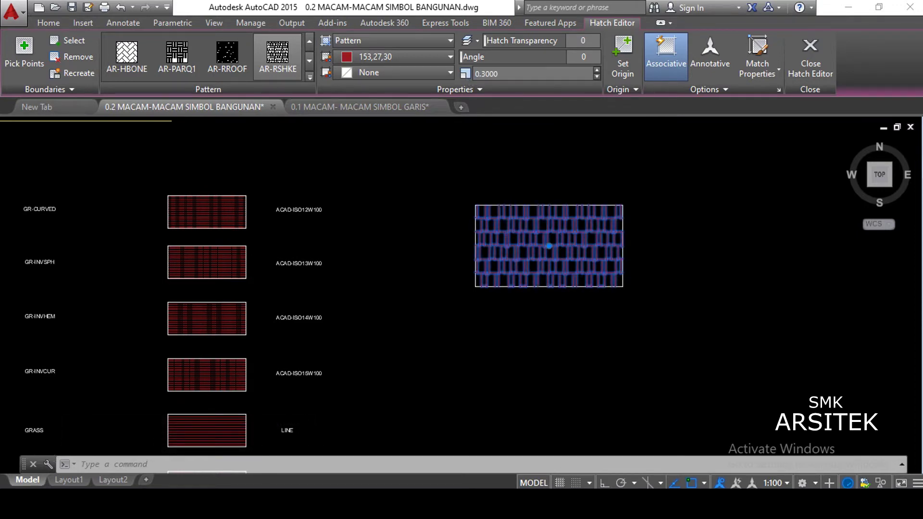
pyautogui.scroll(2, 557, 257)
pyautogui.click(694, 258)
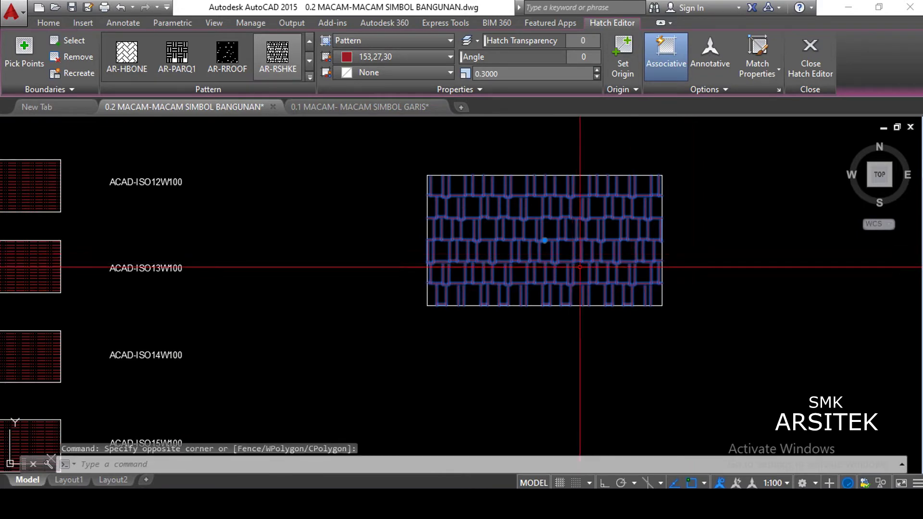
# Step: Deselect the hatch, zoom out to empty space, and start a new rectangle with REC
pyautogui.press('Escape')
pyautogui.scroll(-1, 580, 267)
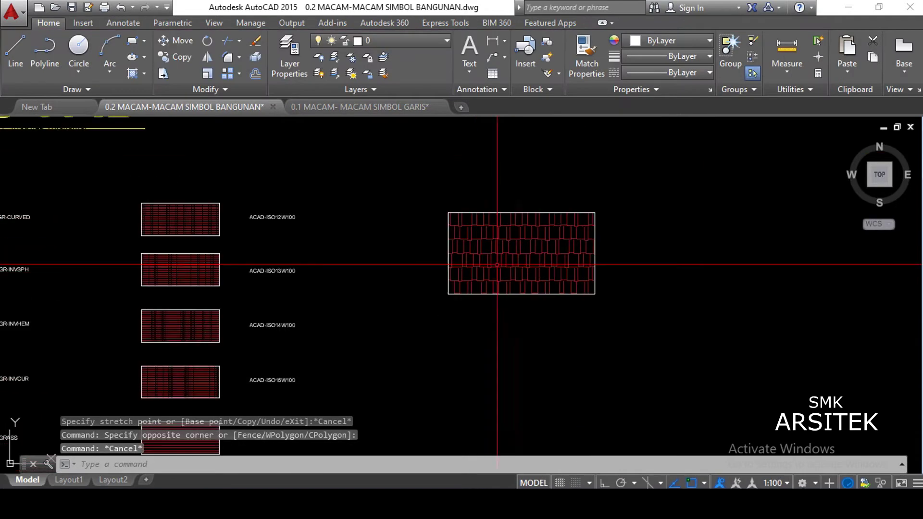
pyautogui.scroll(-2, 545, 271)
pyautogui.scroll(-2, 567, 269)
pyautogui.scroll(-1, 625, 279)
pyautogui.moveTo(649, 286); pyautogui.dragTo(499, 275, button='middle')
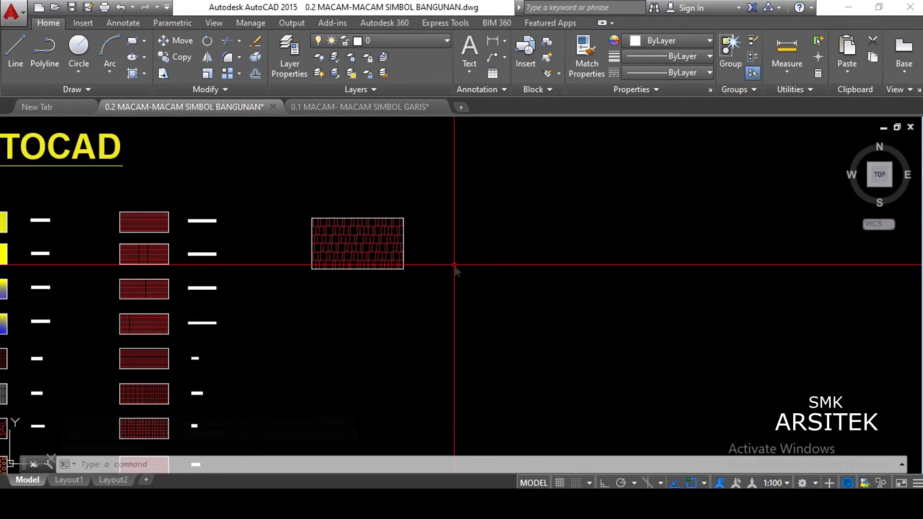
pyautogui.write('REC')
pyautogui.press('Return')
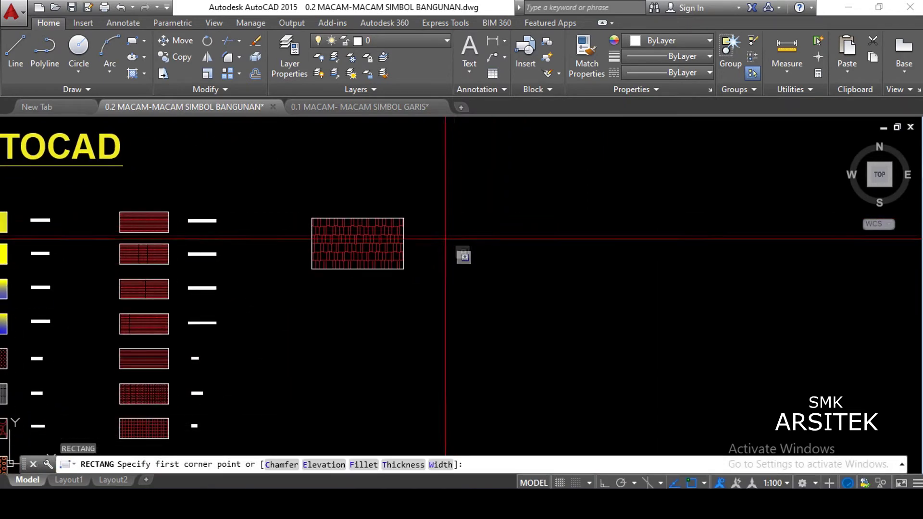
# Step: Draw a second rectangle beside the hatched sample and start a new hatch
pyautogui.click(440, 222)
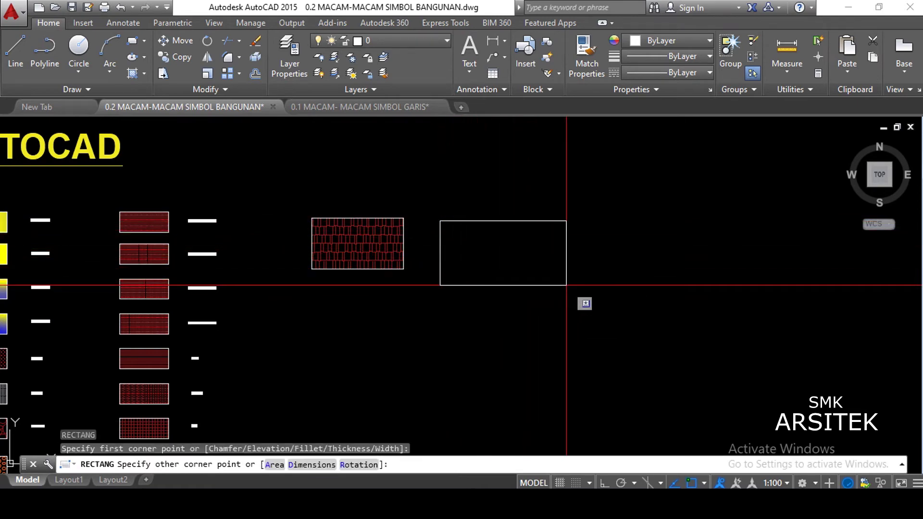
pyautogui.click(551, 285)
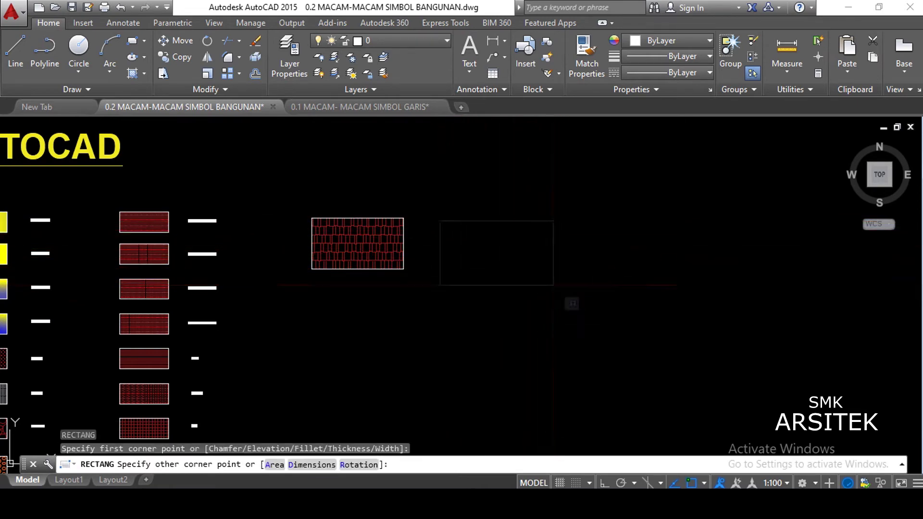
pyautogui.scroll(4, 485, 240)
pyautogui.write('h')
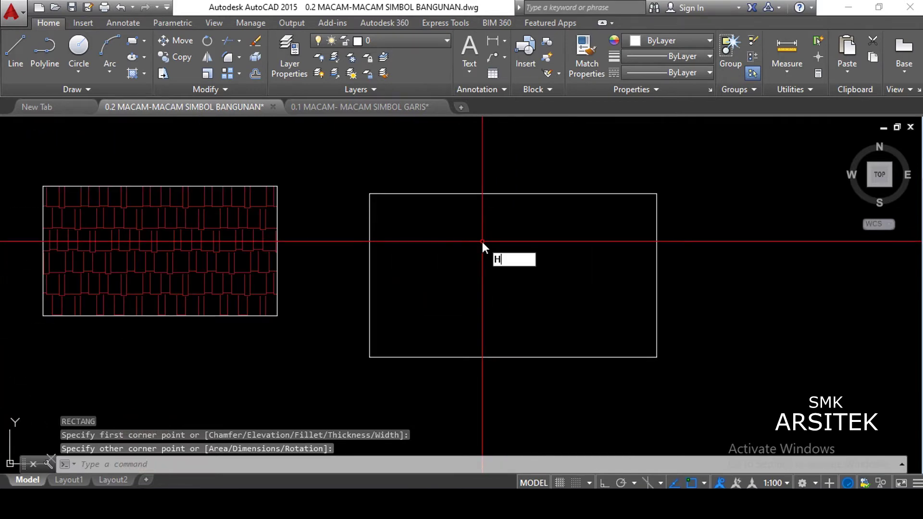
pyautogui.press('Return')
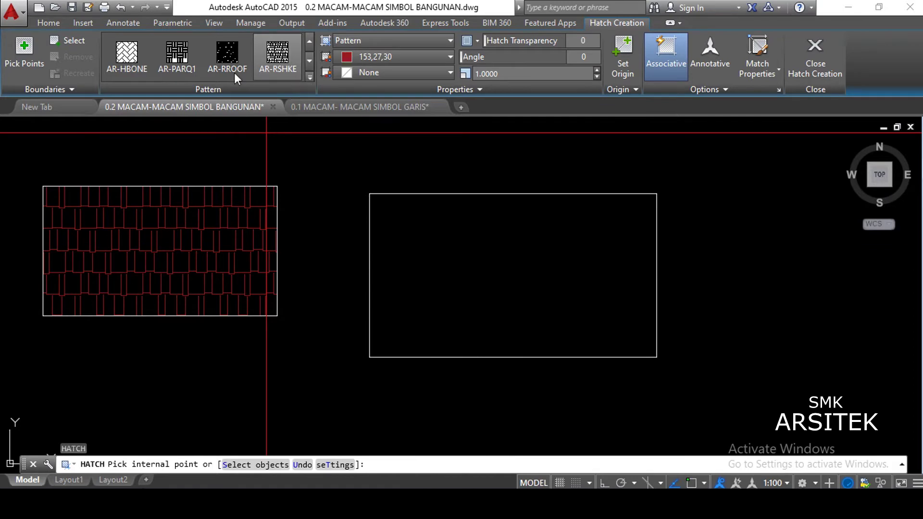
# Step: Fill the second rectangle with the AR-RROOF roof pattern
pyautogui.click(232, 72)
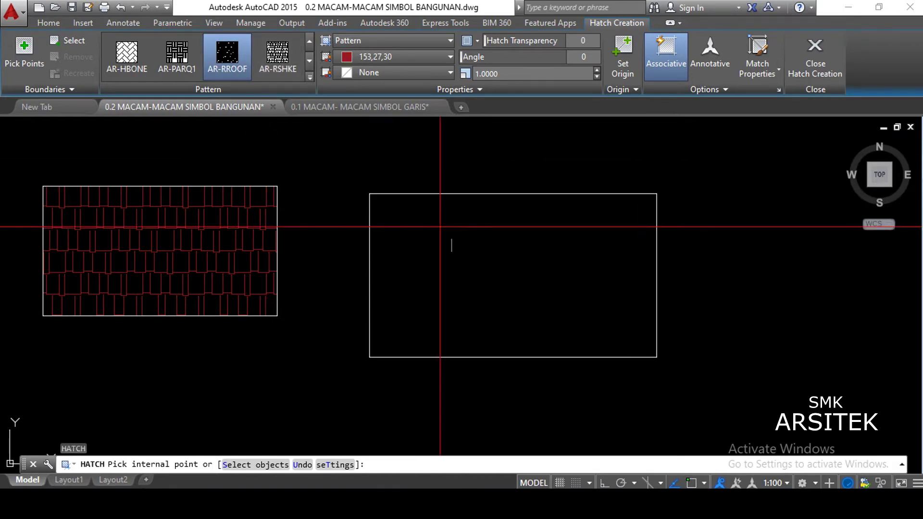
pyautogui.click(440, 226)
pyautogui.scroll(2, 532, 281)
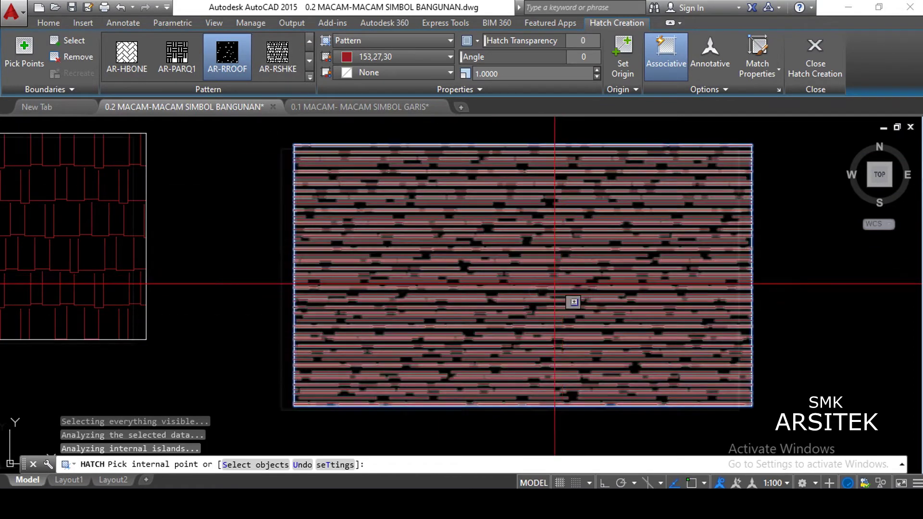
pyautogui.moveTo(554, 283); pyautogui.dragTo(474, 274, button='middle')
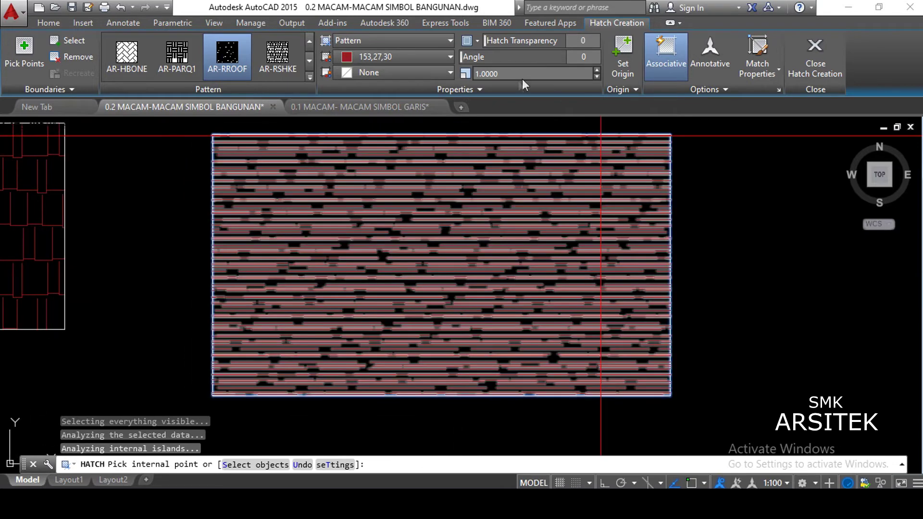
# Step: Set the AR-RROOF hatch to scale 2 and angle 90, then close Hatch Creation
pyautogui.click(512, 73)
pyautogui.write('.5')
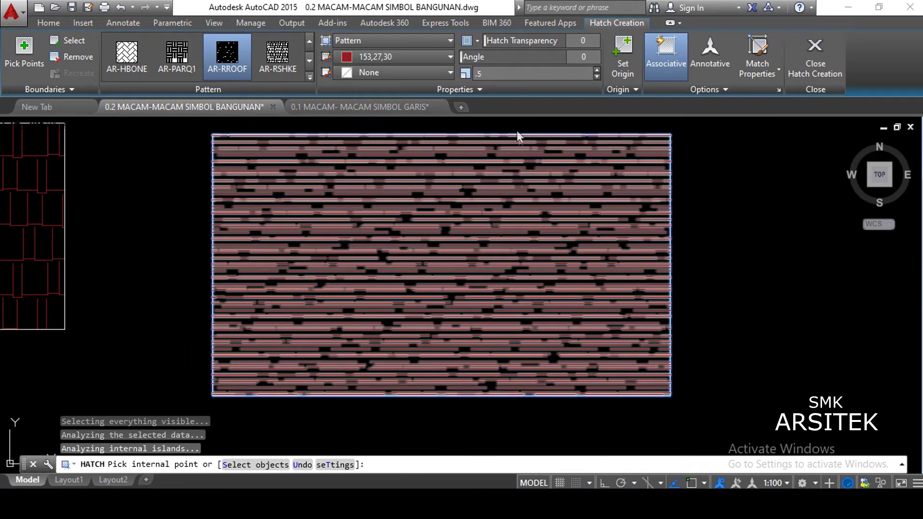
pyautogui.press('Return')
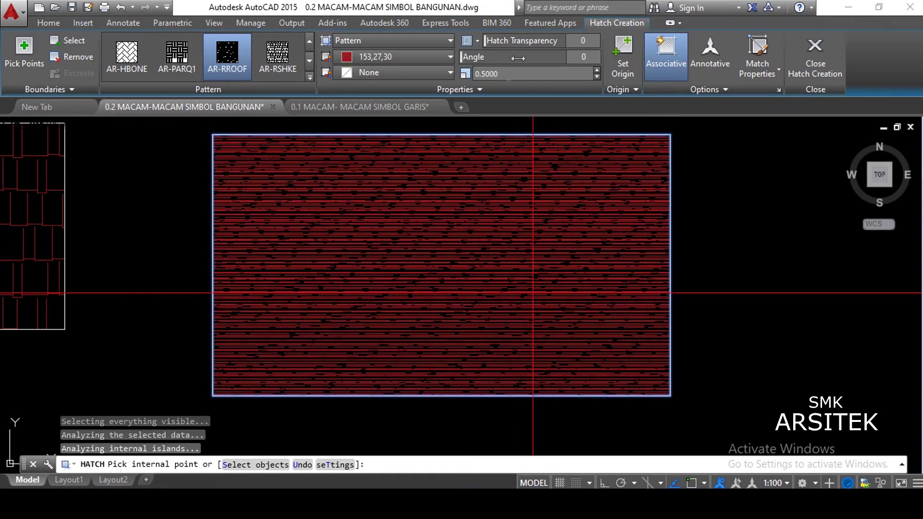
pyautogui.write('2.0000')
pyautogui.press('Return')
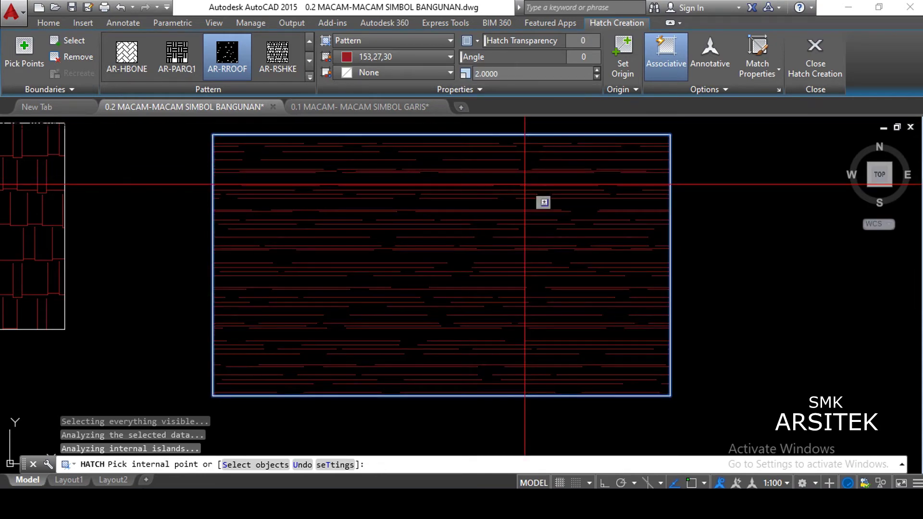
pyautogui.moveTo(525, 184); pyautogui.dragTo(544, 178, button='middle')
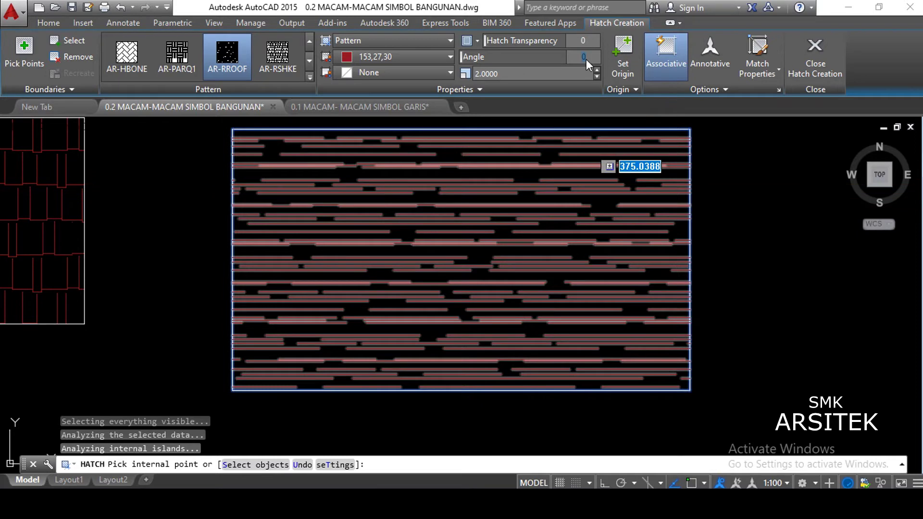
pyautogui.write('45')
pyautogui.press('Return')
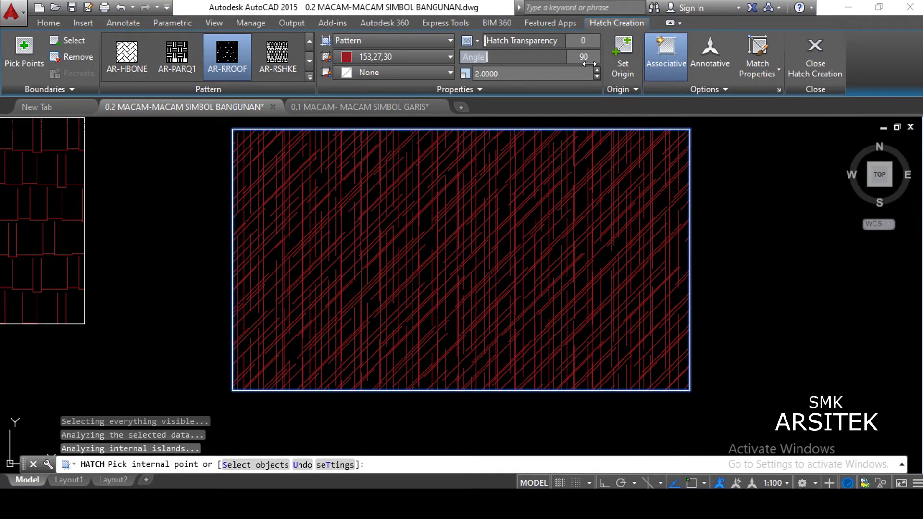
pyautogui.moveTo(492, 200); pyautogui.dragTo(541, 216, button='middle')
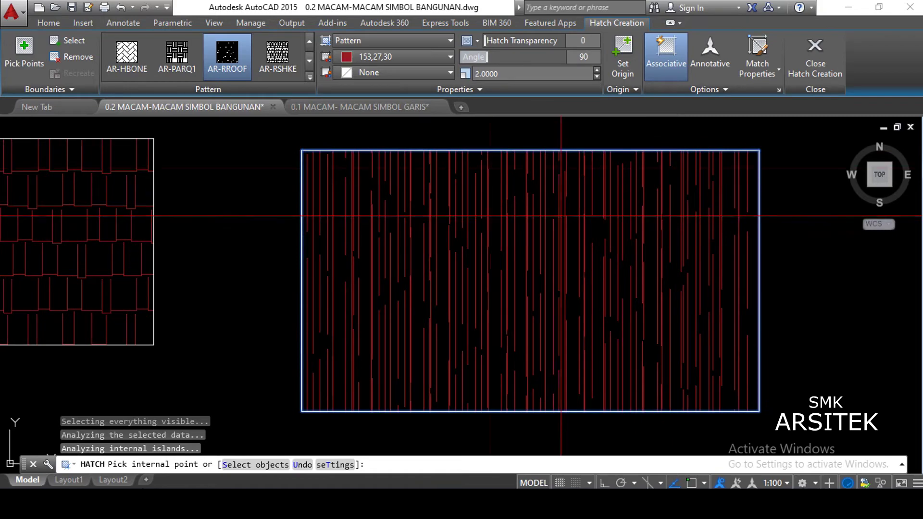
pyautogui.moveTo(482, 255)
pyautogui.mouseDown(button='middle')
pyautogui.moveTo(490, 235)
pyautogui.moveTo(379, 243)
pyautogui.mouseUp(button='middle')
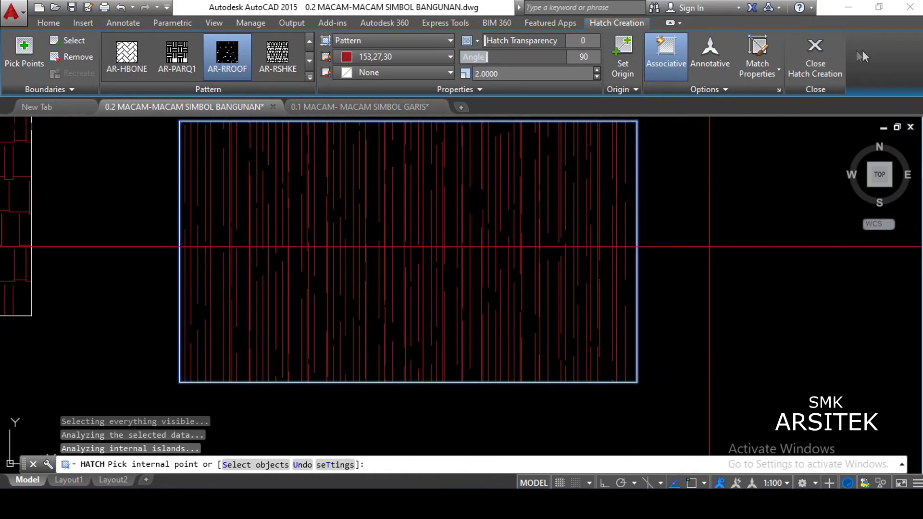
pyautogui.click(823, 48)
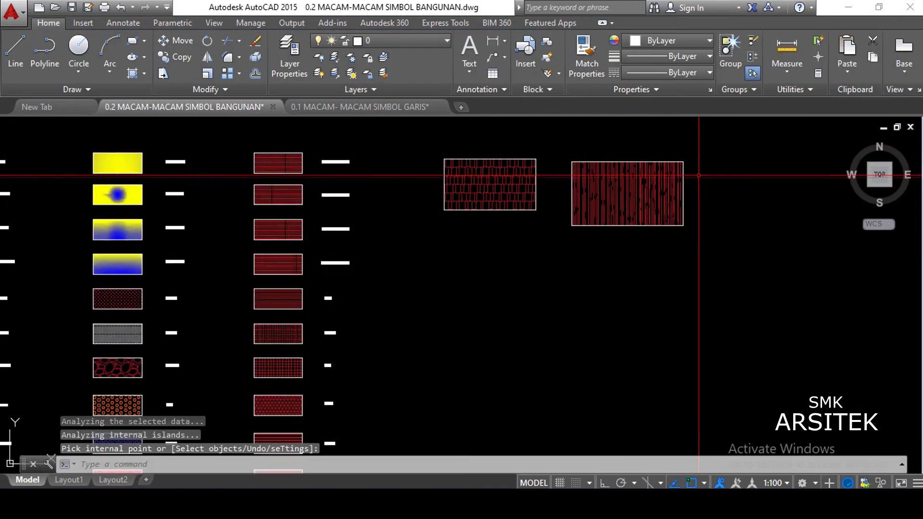
# Step: Pan back to the symbol sheet and open the Options dialog with OP
pyautogui.moveTo(749, 186)
pyautogui.mouseDown(button='middle')
pyautogui.moveTo(500, 277)
pyautogui.moveTo(466, 231)
pyautogui.mouseUp(button='middle')
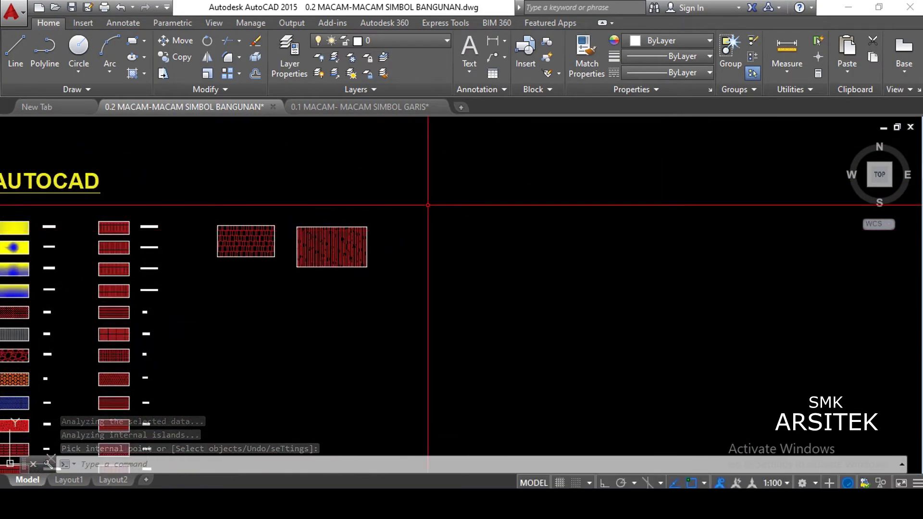
pyautogui.write('0P')
pyautogui.press('Return')
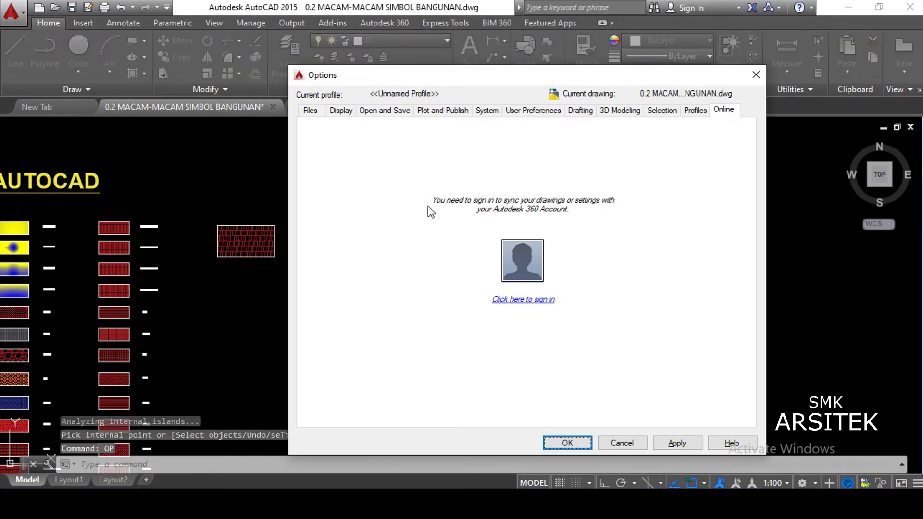
# Step: Add a new blank entry under Support File Search Path on the Files tab and browse for its folder
pyautogui.click(299, 103)
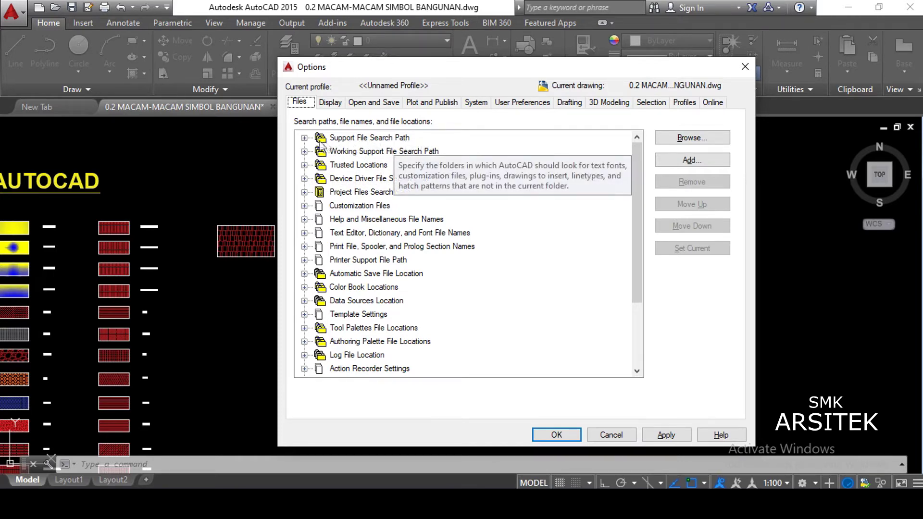
pyautogui.click(304, 138)
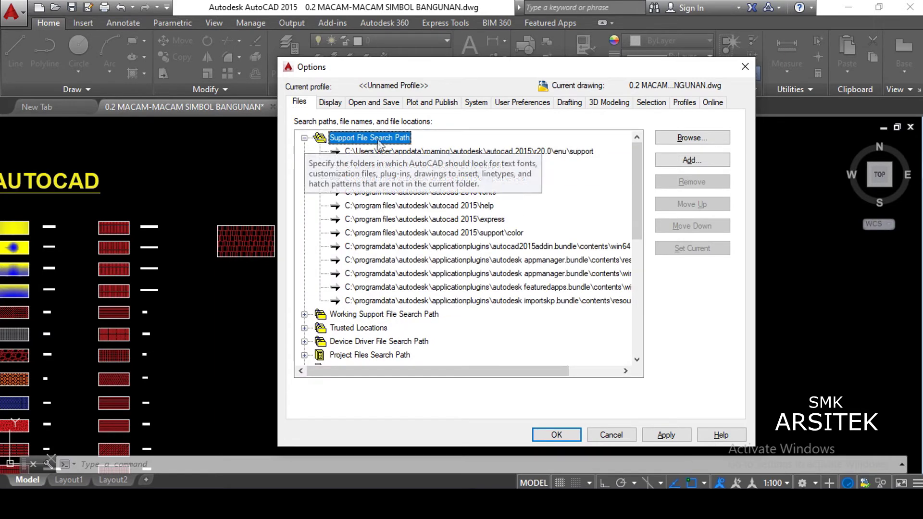
pyautogui.click(691, 160)
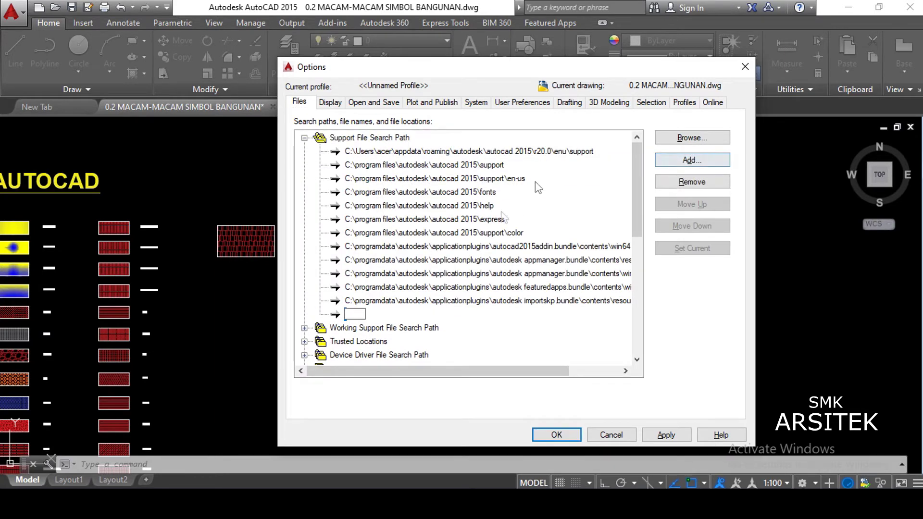
pyautogui.click(715, 143)
# Step: In the folder browser, go into the 3.SMK ARSITEK folder on drive F (MY LIFE-FOR-STUDY)
pyautogui.moveTo(592, 154); pyautogui.dragTo(575, 96)
pyautogui.moveTo(604, 193); pyautogui.dragTo(603, 211)
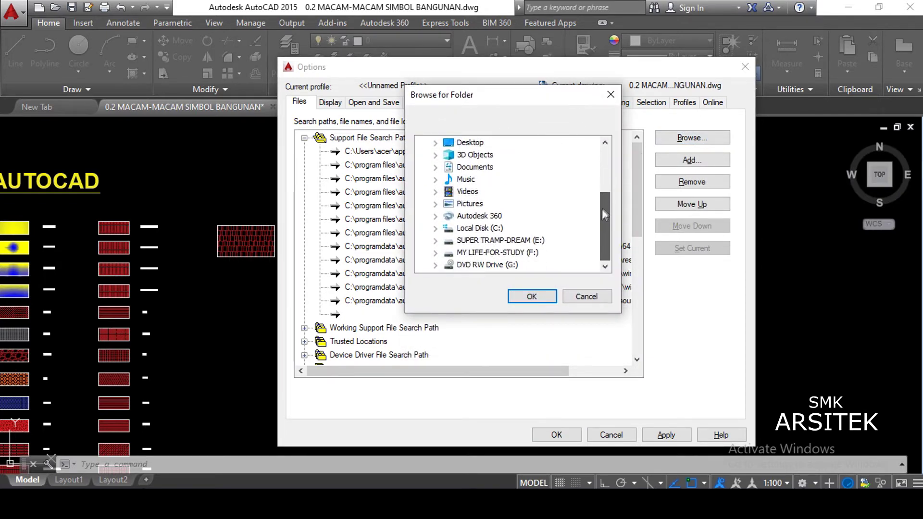
pyautogui.click(466, 254)
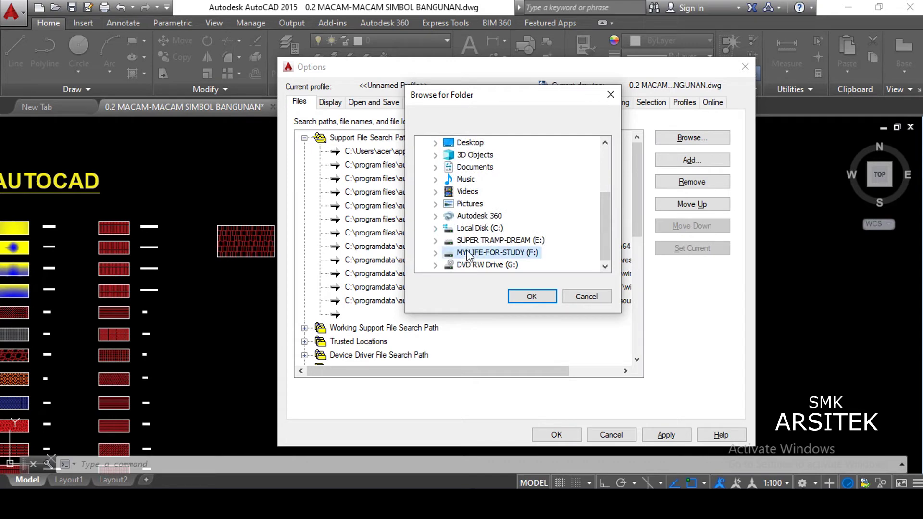
pyautogui.click(435, 252)
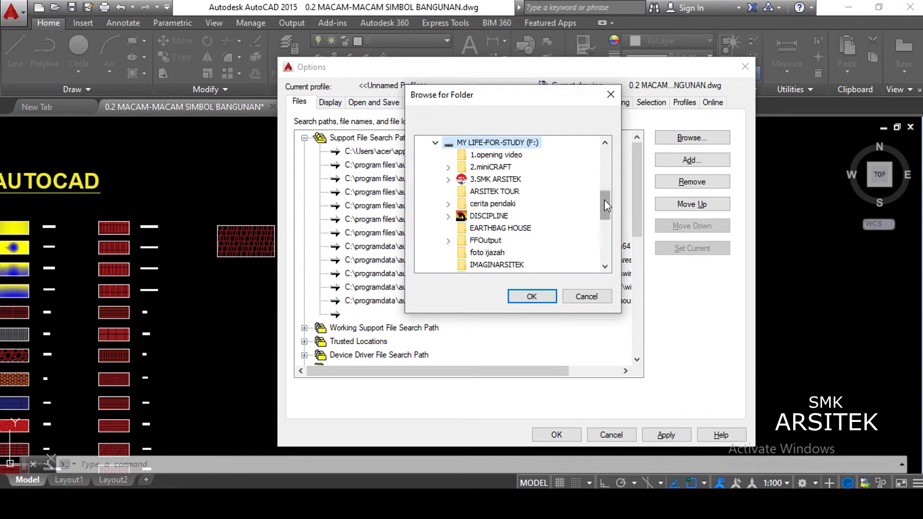
pyautogui.doubleClick(502, 178)
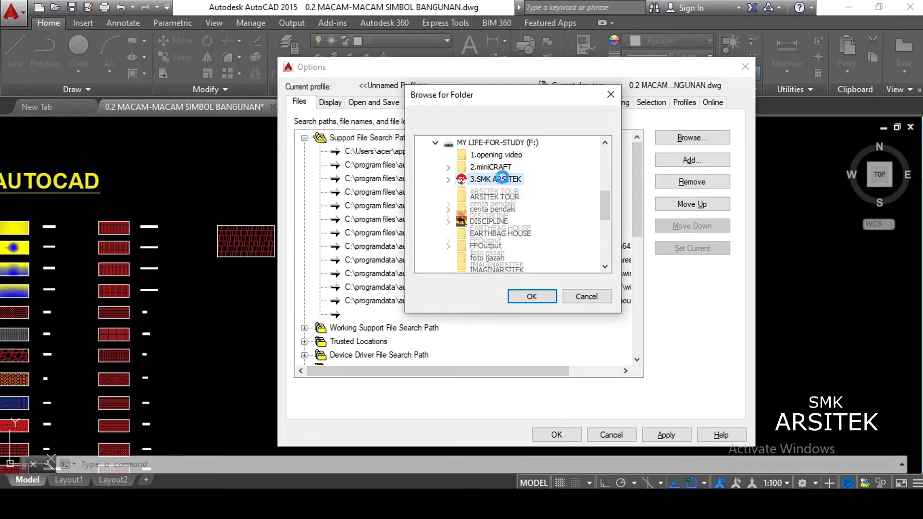
# Step: Go down through YOUTUBE and DASAR2 PEMULA BELAJAR AUTOCAD into the lesson 2 building symbols folder
pyautogui.moveTo(601, 193); pyautogui.dragTo(603, 206)
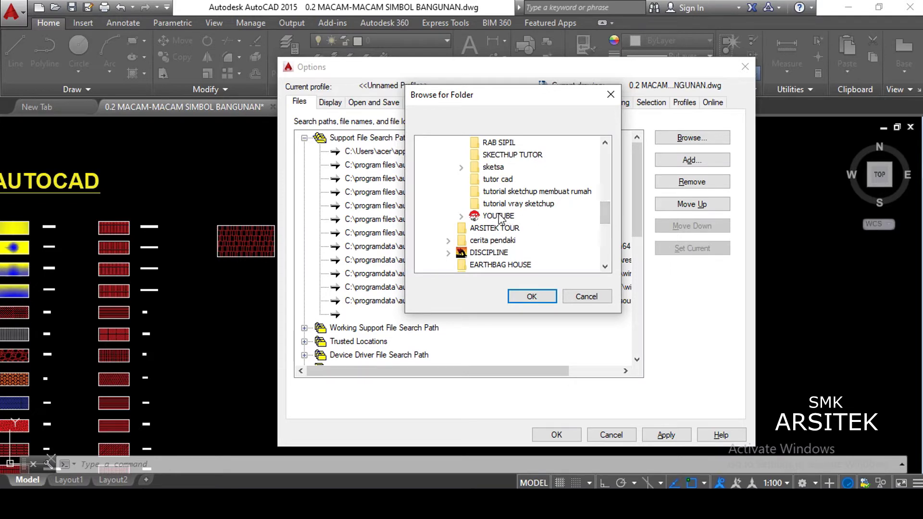
pyautogui.doubleClick(495, 221)
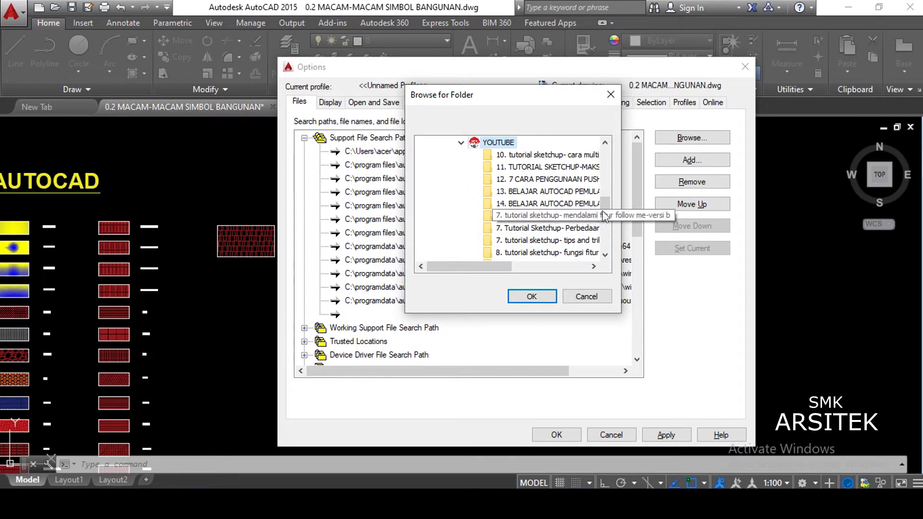
pyautogui.moveTo(607, 204); pyautogui.dragTo(606, 216)
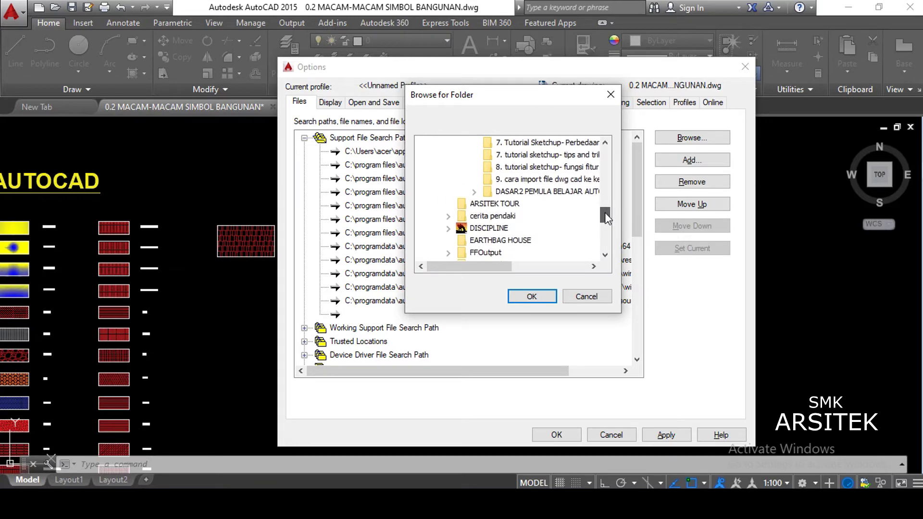
pyautogui.doubleClick(543, 191)
pyautogui.moveTo(606, 215); pyautogui.dragTo(606, 211)
pyautogui.moveTo(499, 267); pyautogui.dragTo(583, 273)
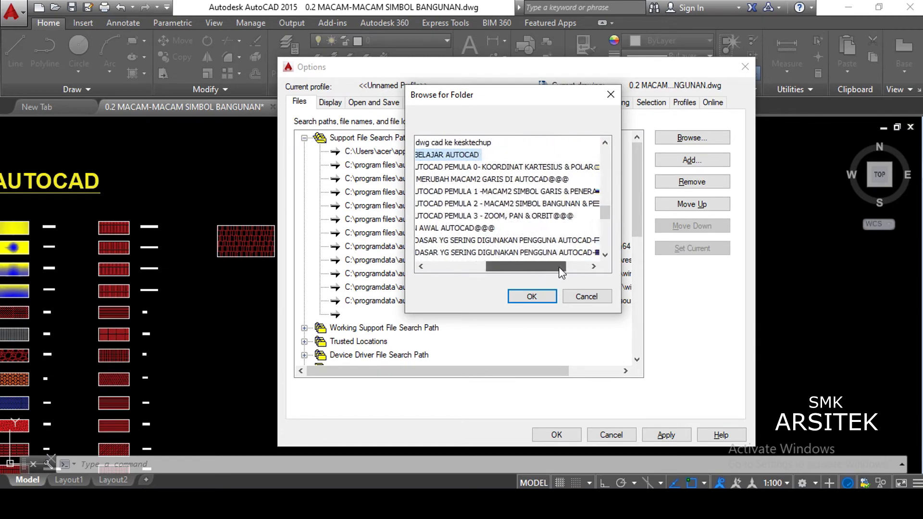
pyautogui.doubleClick(555, 204)
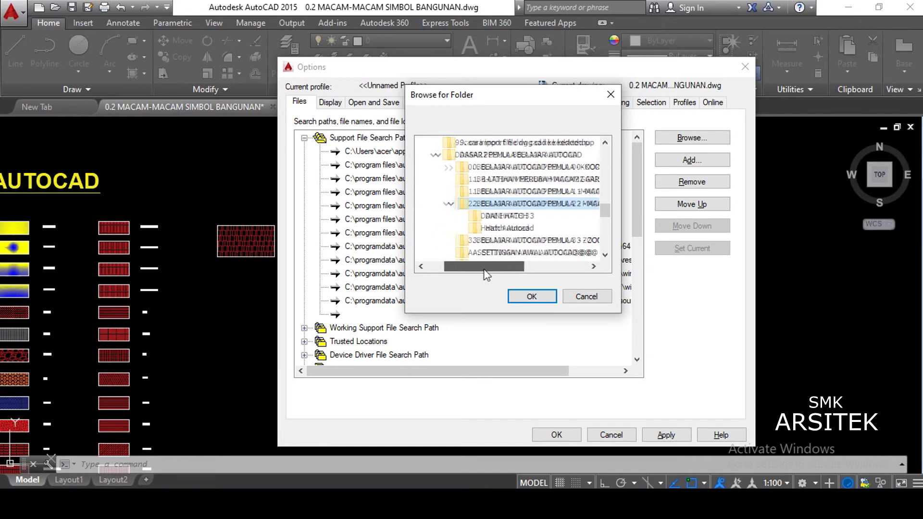
pyautogui.scroll(-1, 604, 210)
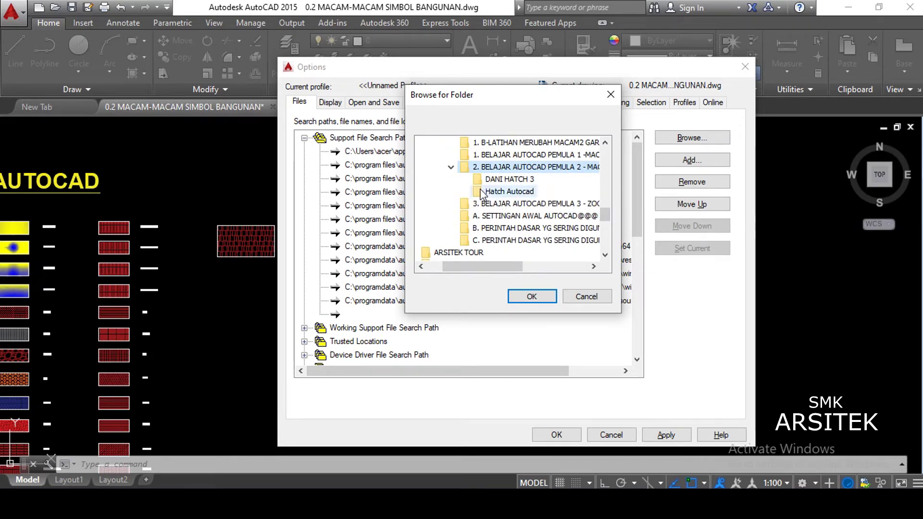
# Step: Set Hatch Autocad as the new support path, apply it and close Options
pyautogui.click(507, 192)
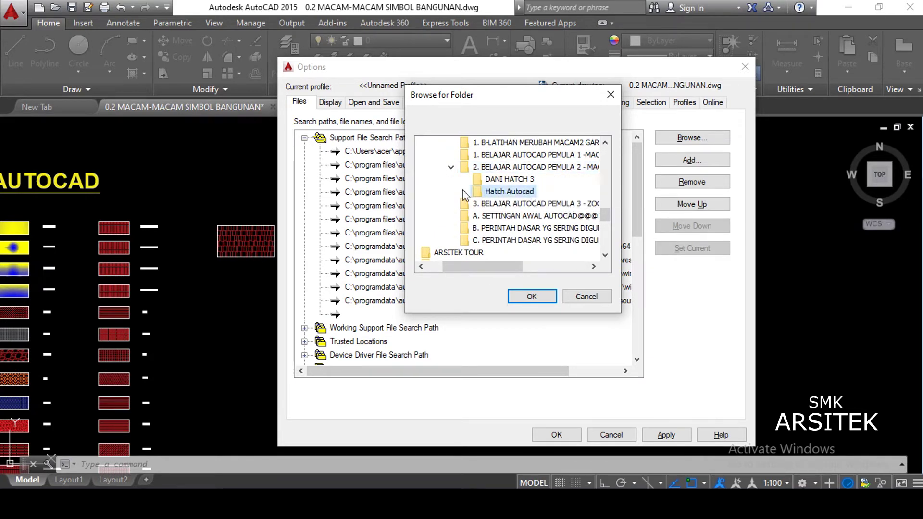
pyautogui.click(532, 298)
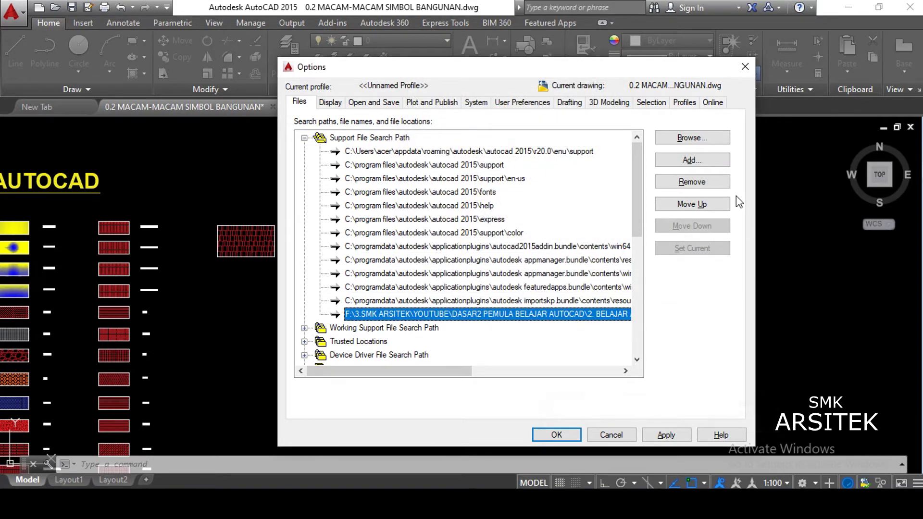
pyautogui.click(684, 438)
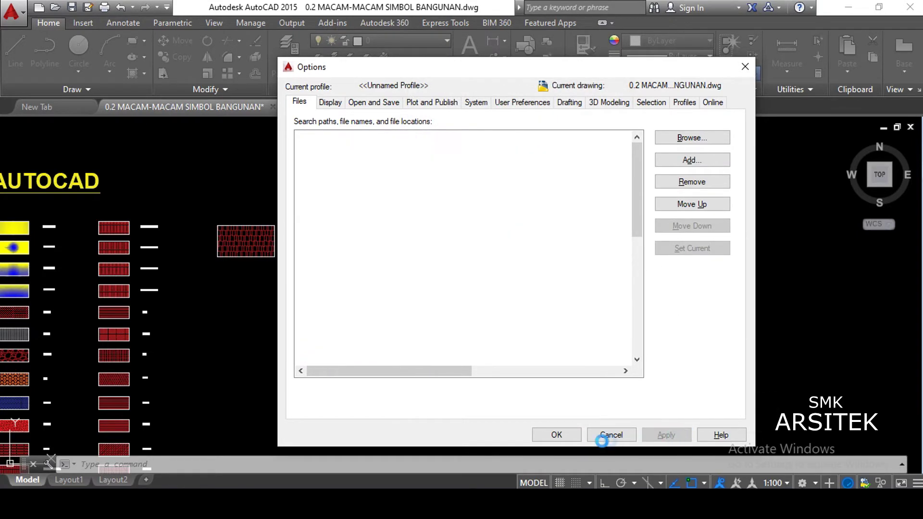
pyautogui.click(557, 436)
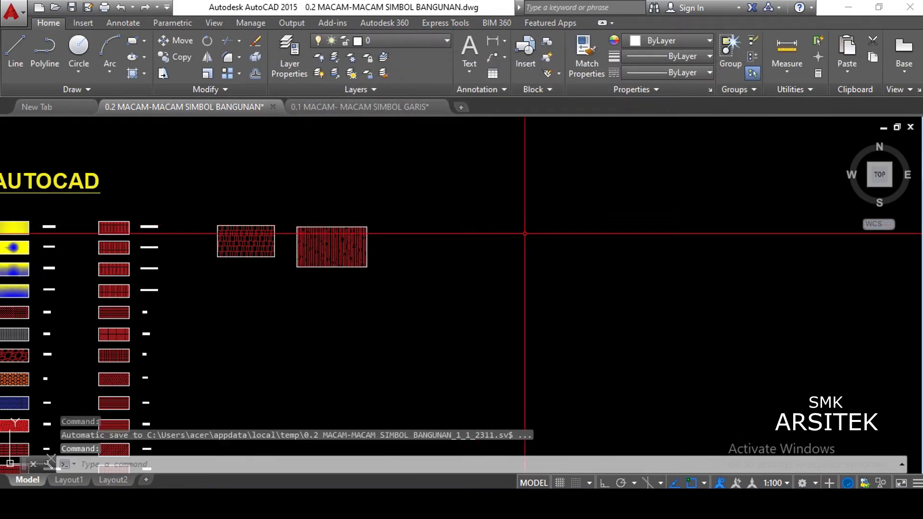
pyautogui.moveTo(488, 232); pyautogui.dragTo(492, 231, button='middle')
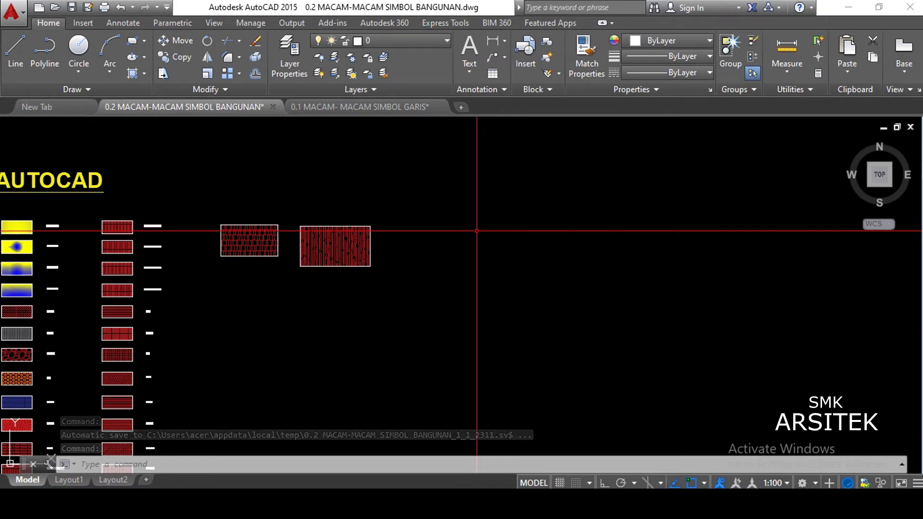
# Step: Cancel the HATCHEDIT command and pan to open space right of the hatch samples
pyautogui.write('HE')
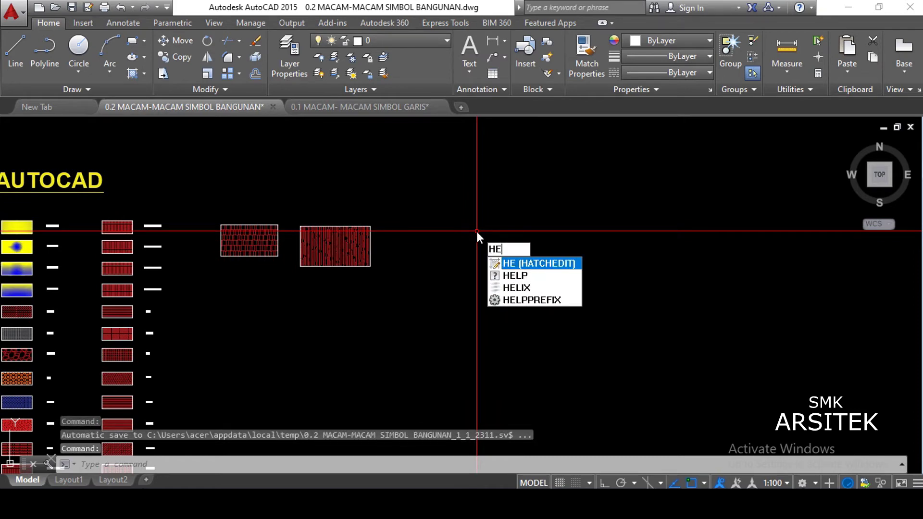
pyautogui.press('Return')
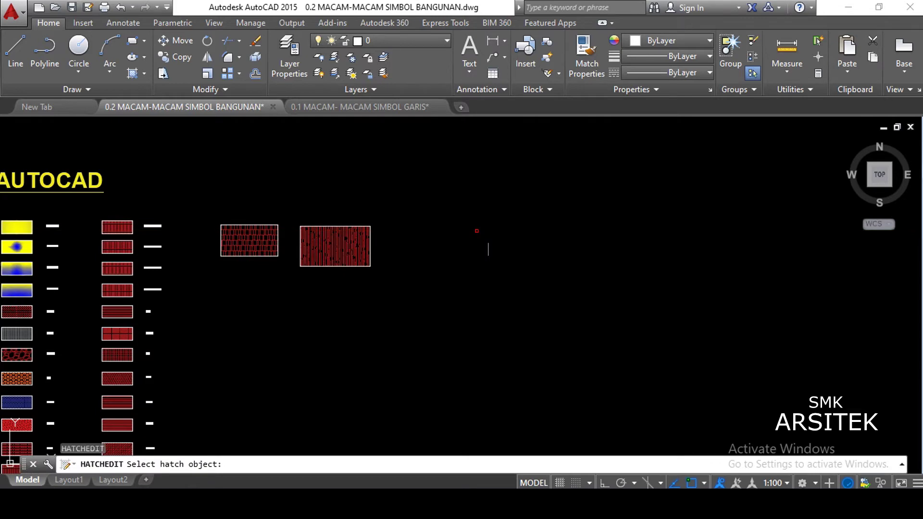
pyautogui.press('Escape')
pyautogui.moveTo(476, 231)
pyautogui.mouseDown(button='middle')
pyautogui.moveTo(501, 266)
pyautogui.moveTo(533, 266)
pyautogui.moveTo(538, 286)
pyautogui.mouseUp(button='middle')
pyautogui.scroll(3, 501, 266)
# Step: Draw a third rectangle to the right of the two red hatched samples
pyautogui.write('RE')
pyautogui.press('Return')
pyautogui.click(458, 215)
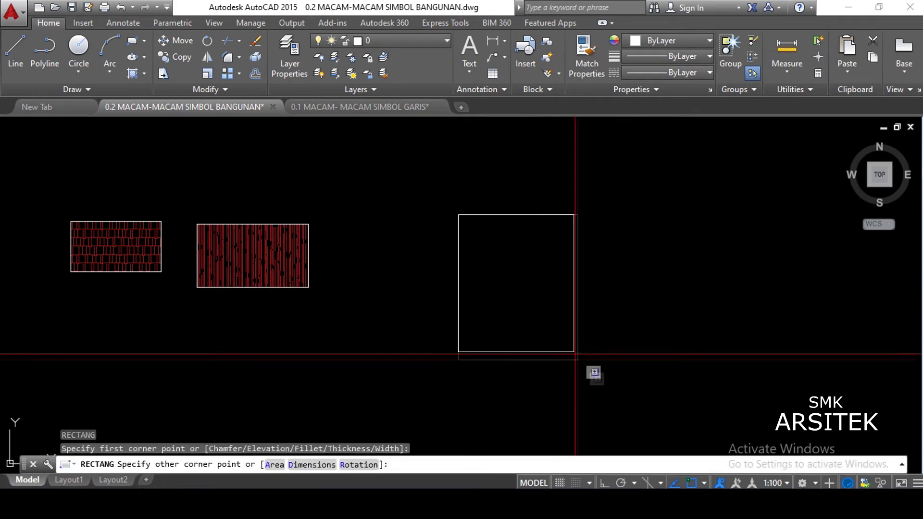
pyautogui.click(612, 379)
pyautogui.press('Escape')
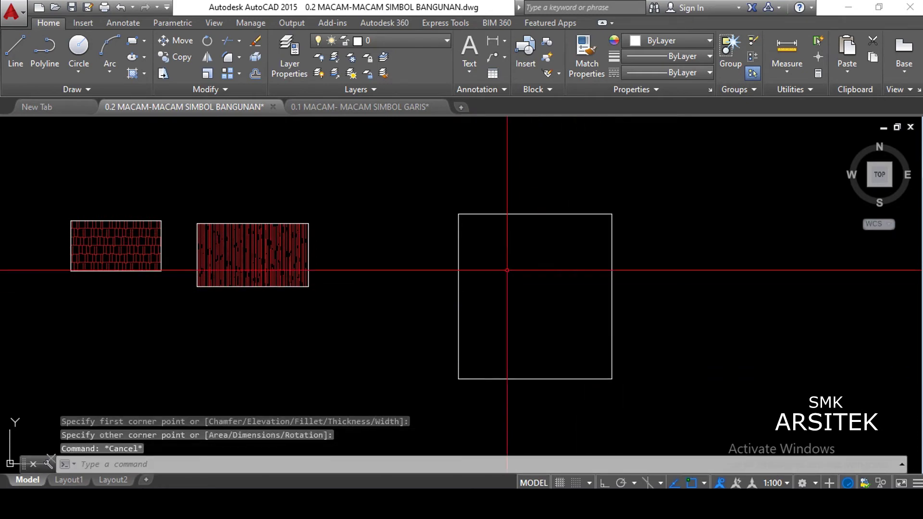
pyautogui.write('H')
pyautogui.press('Return')
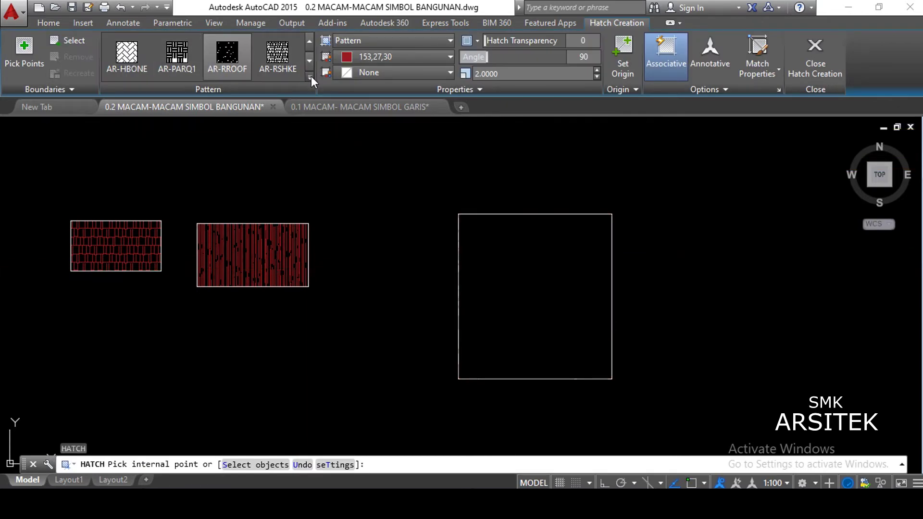
# Step: Preview a SOLID hatch inside the new rectangle, then decline saving _recover.dwg after AutoCAD crashes
pyautogui.click(310, 76)
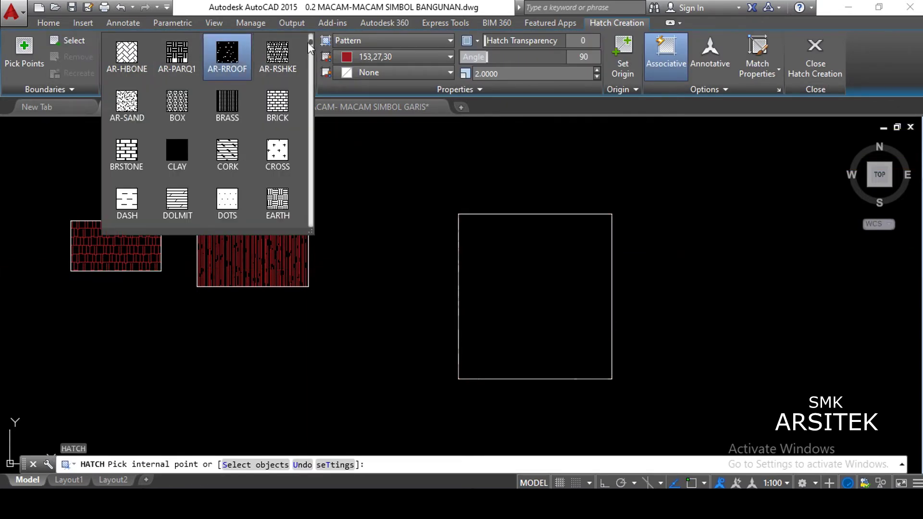
pyautogui.scroll(3, 311, 45)
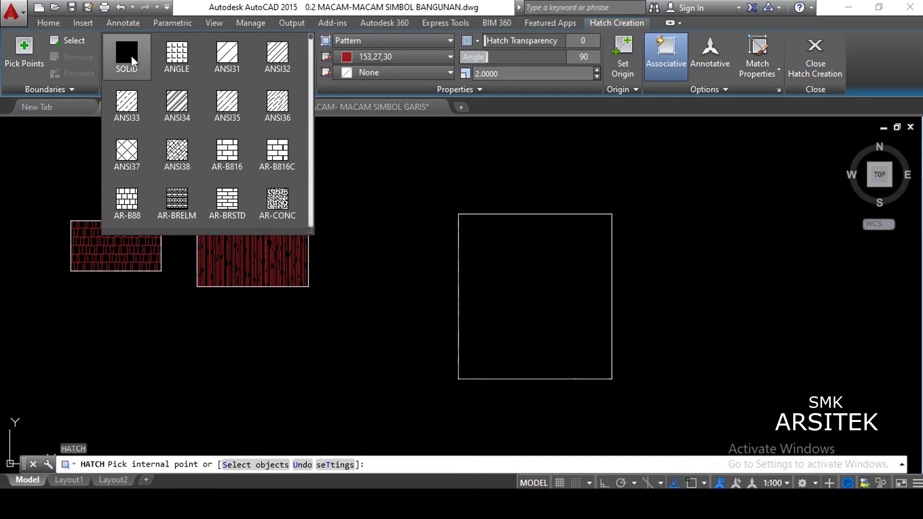
pyautogui.click(127, 54)
pyautogui.click(556, 273)
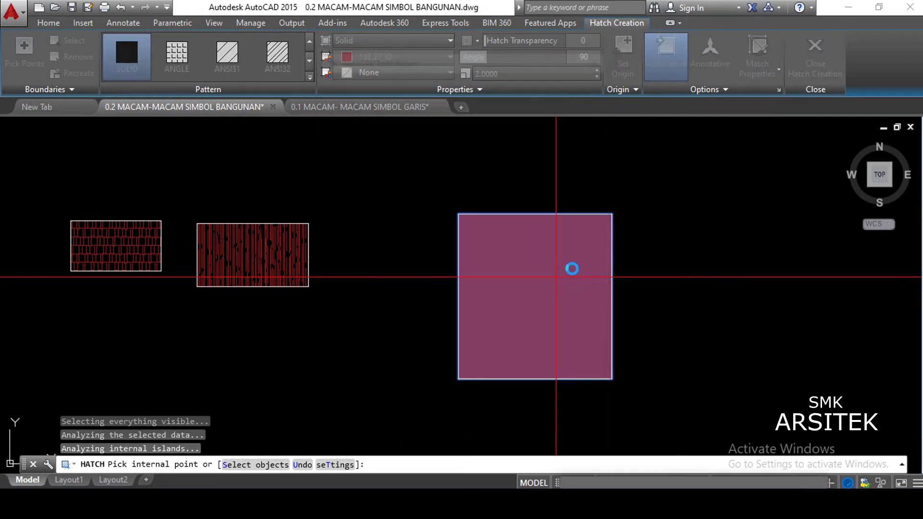
pyautogui.click(567, 308)
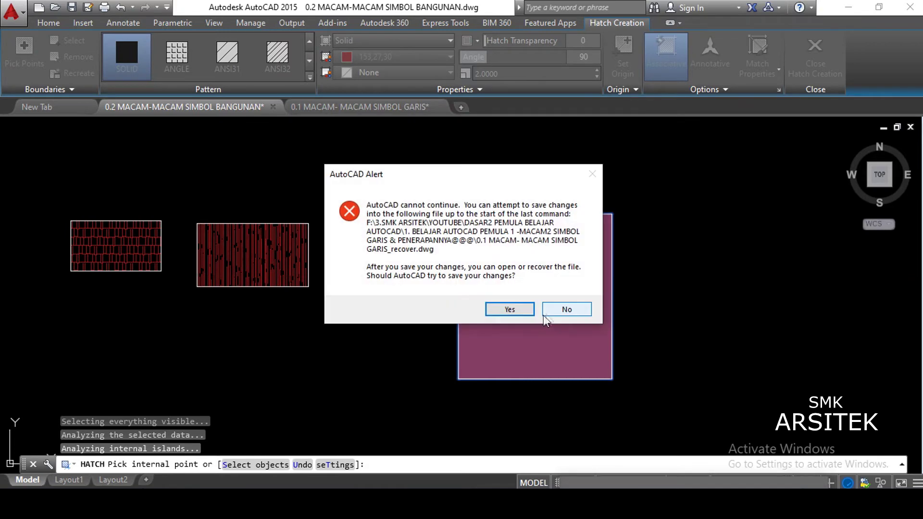
# Step: Decline saving the other drawing, close the error report and dismiss the Cancelled message
pyautogui.click(554, 310)
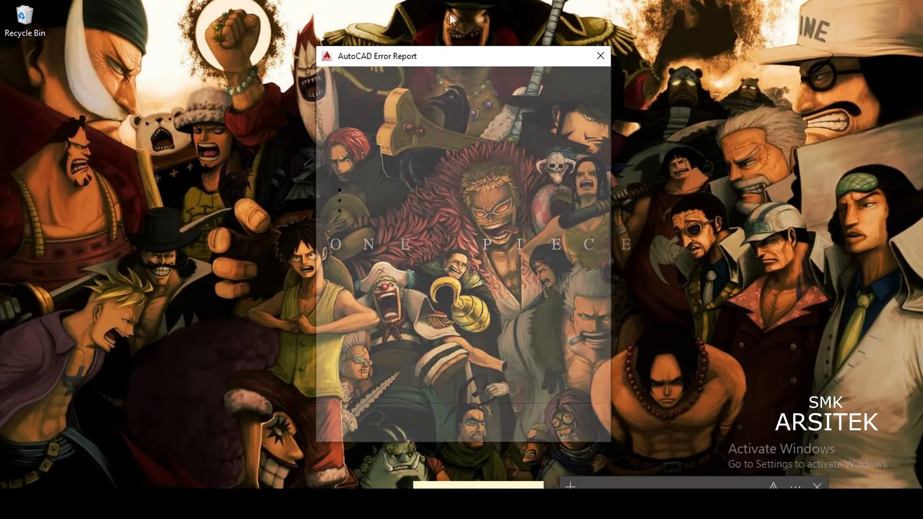
pyautogui.click(599, 53)
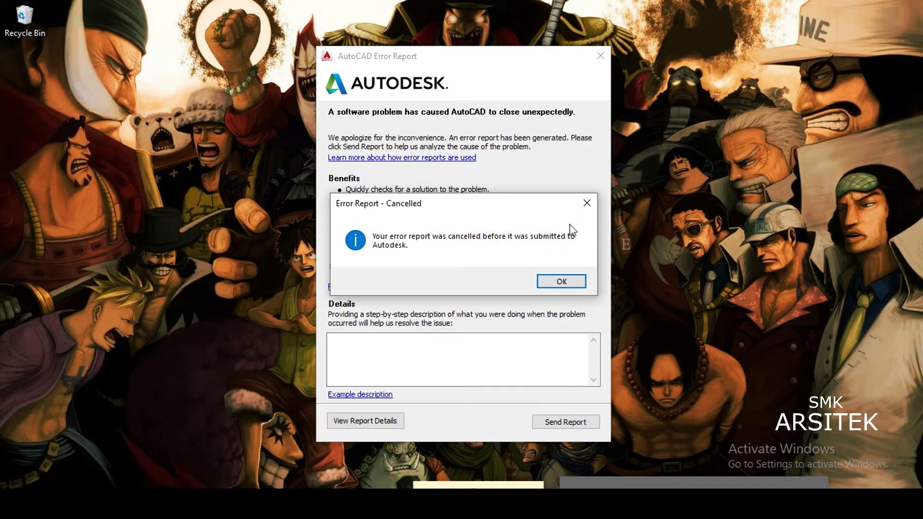
pyautogui.click(585, 205)
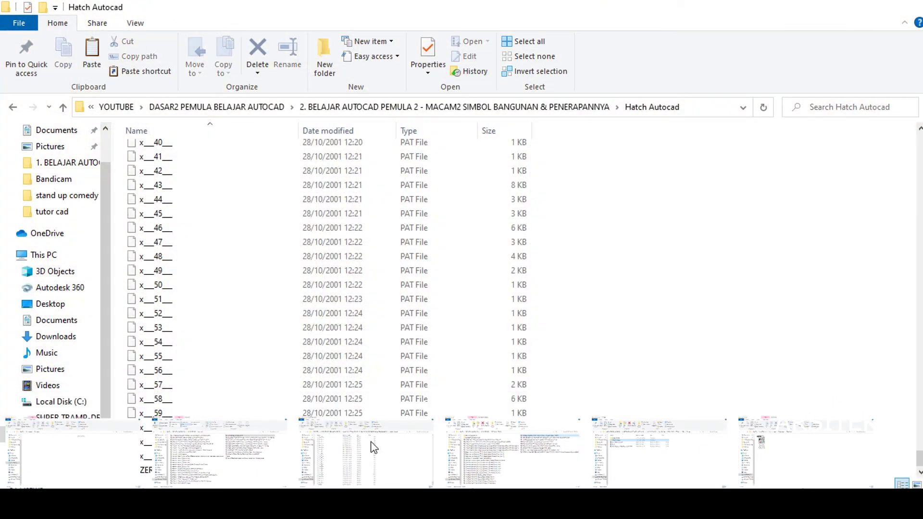
# Step: Reopen 0.2 MACAM-MACAM SIMBOL BANGUNAN.dwg from its lesson folder in File Explorer, then minimise Explorer
pyautogui.click(383, 448)
pyautogui.click(484, 108)
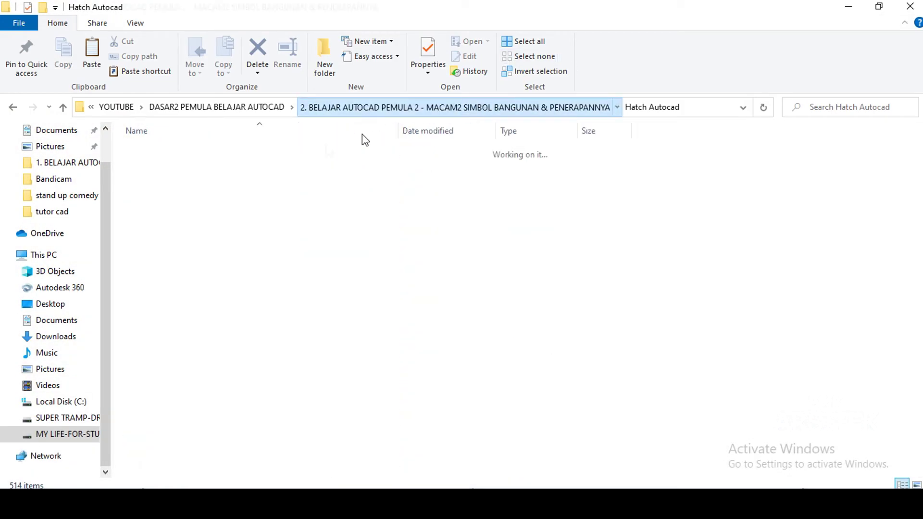
pyautogui.click(264, 185)
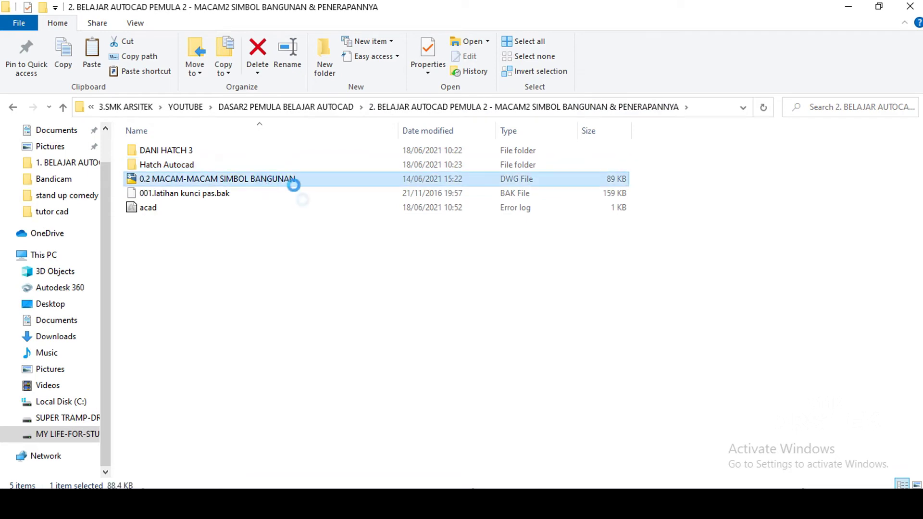
pyautogui.rightClick(288, 185)
pyautogui.click(317, 193)
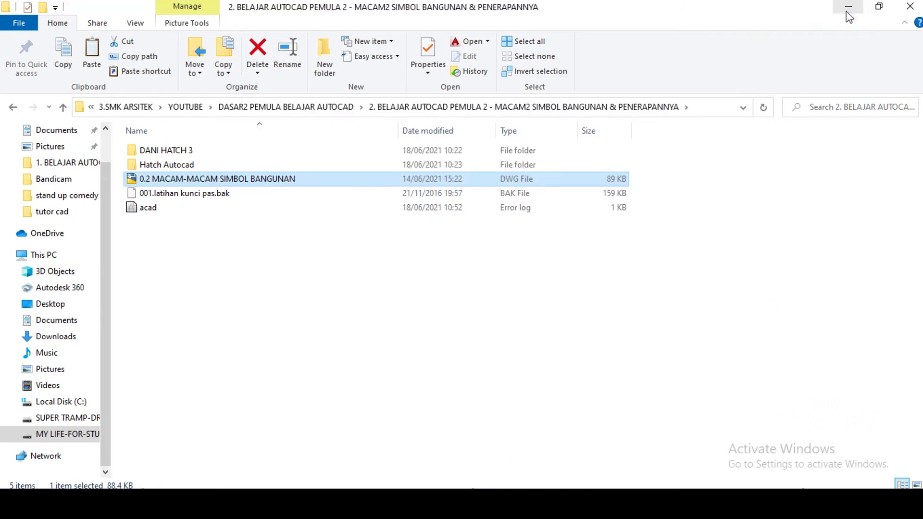
pyautogui.click(847, 13)
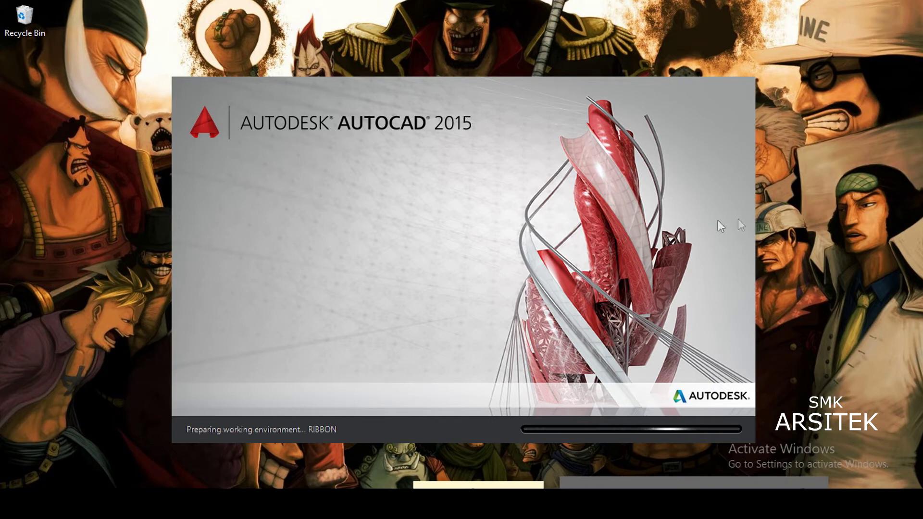
# Step: Refresh the desktop repeatedly while AutoCAD reloads the symbol sheet drawing
pyautogui.rightClick(793, 99)
pyautogui.click(811, 139)
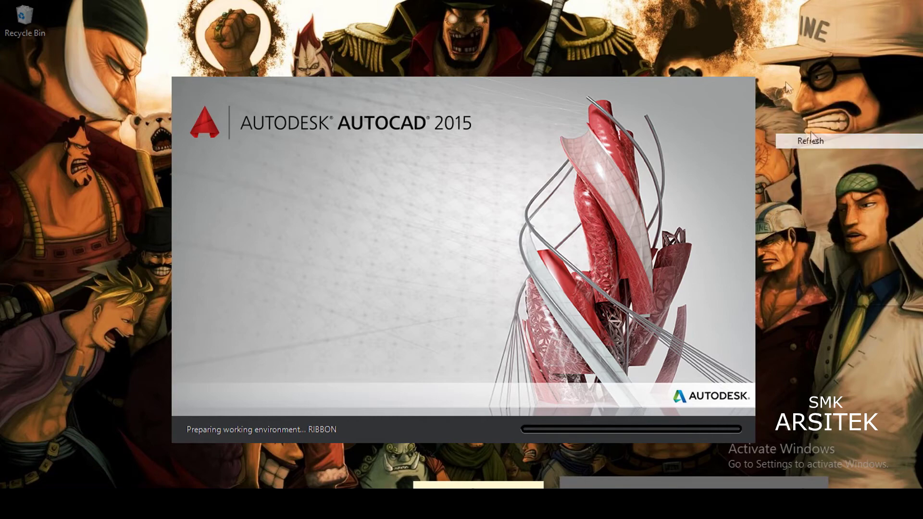
pyautogui.rightClick(808, 102)
pyautogui.click(831, 143)
pyautogui.rightClick(802, 40)
pyautogui.click(822, 85)
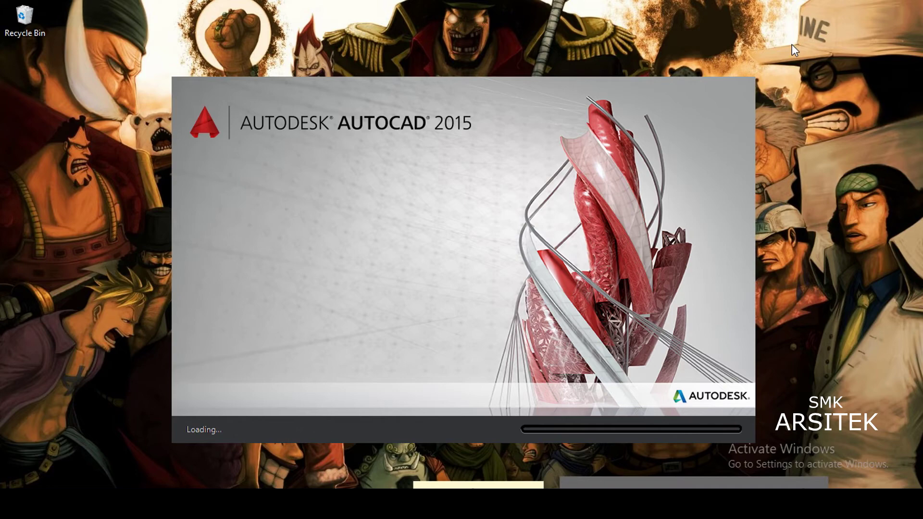
pyautogui.rightClick(829, 93)
pyautogui.click(830, 92)
pyautogui.rightClick(797, 36)
pyautogui.click(810, 64)
pyautogui.rightClick(808, 47)
pyautogui.click(827, 88)
pyautogui.rightClick(794, 37)
pyautogui.click(817, 75)
pyautogui.rightClick(817, 76)
pyautogui.click(820, 79)
pyautogui.rightClick(828, 67)
pyautogui.click(832, 68)
pyautogui.rightClick(841, 48)
pyautogui.click(814, 52)
pyautogui.rightClick(813, 51)
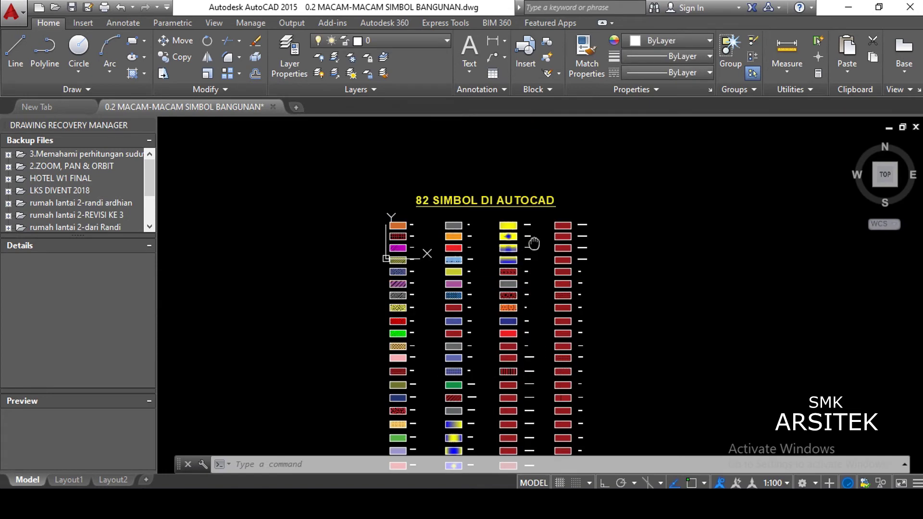
# Step: Close the Drawing Recovery Manager and zoom in on the top rows of the 82 SIMBOL DI AUTOCAD sheet
pyautogui.moveTo(444, 259); pyautogui.dragTo(446, 215, button='middle')
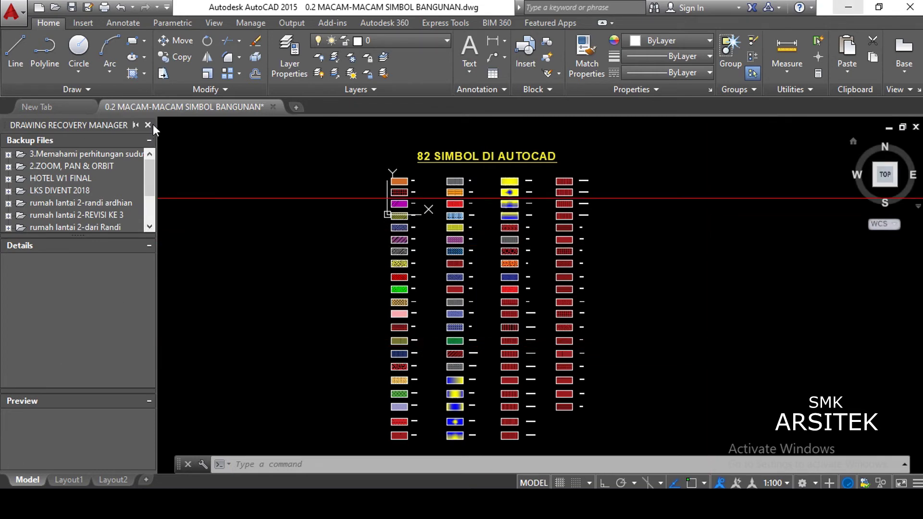
pyautogui.click(148, 126)
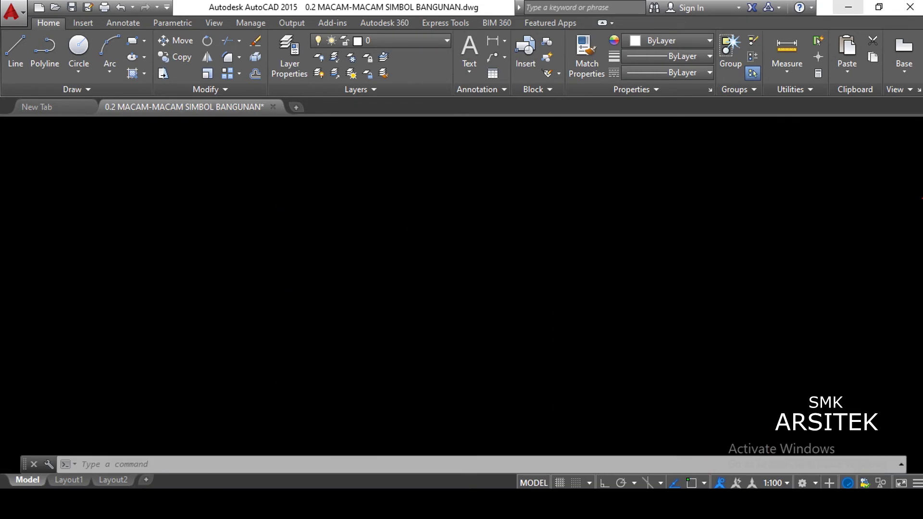
pyautogui.moveTo(505, 262); pyautogui.dragTo(397, 237, button='middle')
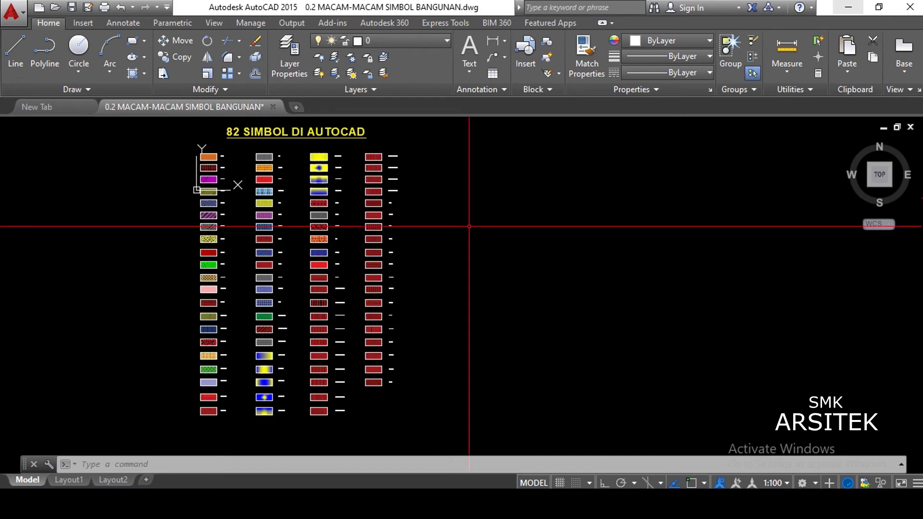
pyautogui.scroll(2, 469, 226)
pyautogui.scroll(2, 469, 226)
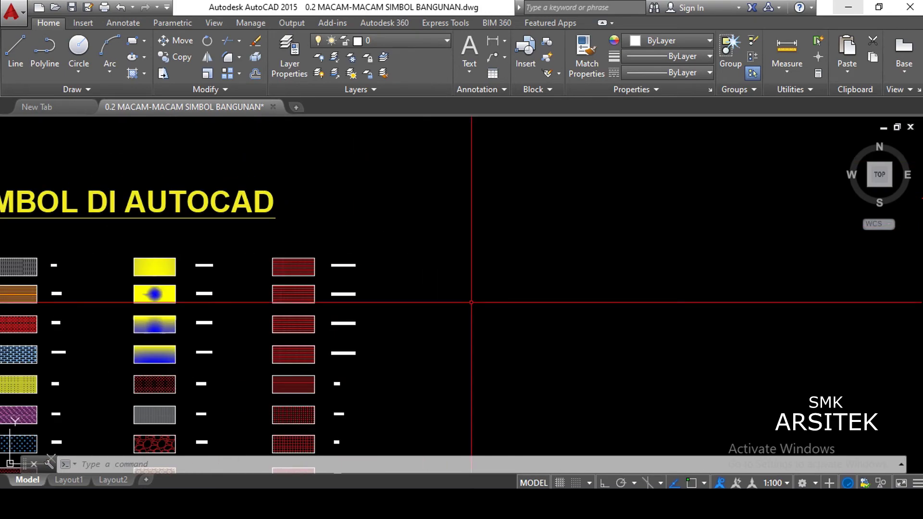
pyautogui.scroll(-1, 597, 182)
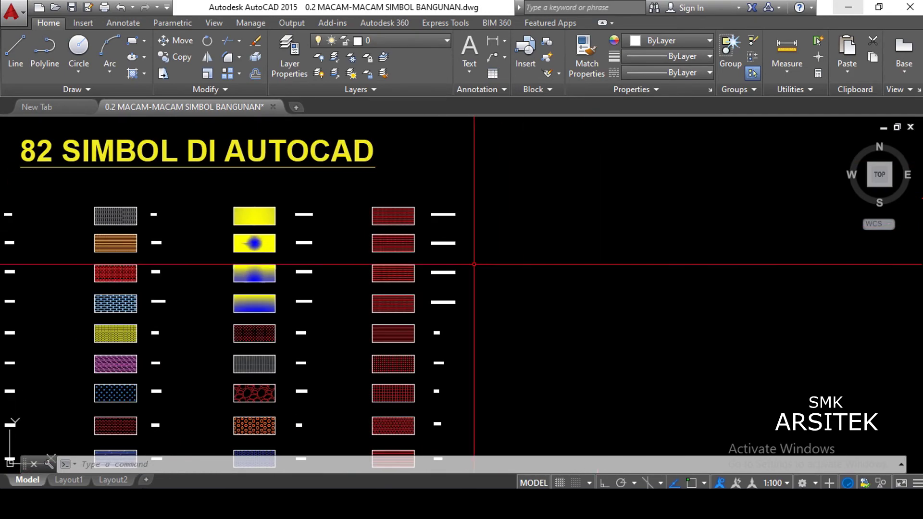
pyautogui.scroll(1, 418, 258)
pyautogui.write('RE')
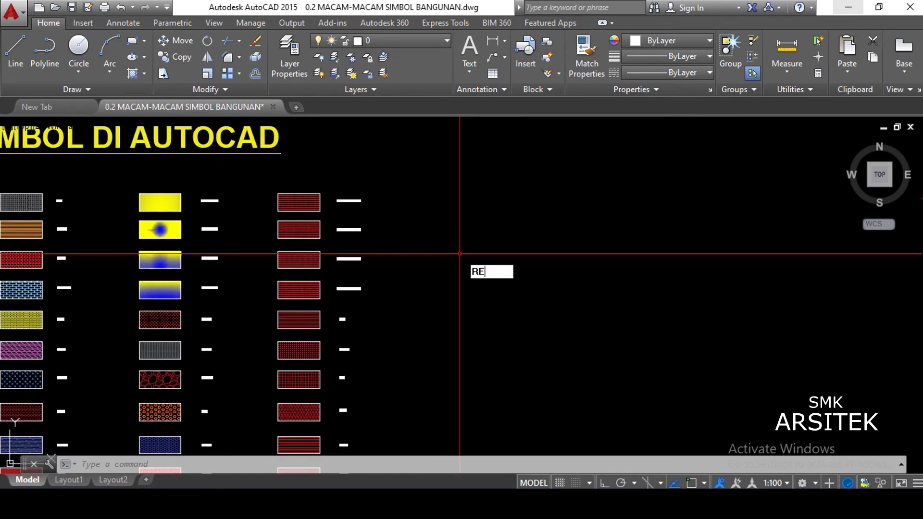
# Step: Draw a new rectangle to the right of the symbol sheet
pyautogui.press('Return')
pyautogui.press('Escape')
pyautogui.write('RE')
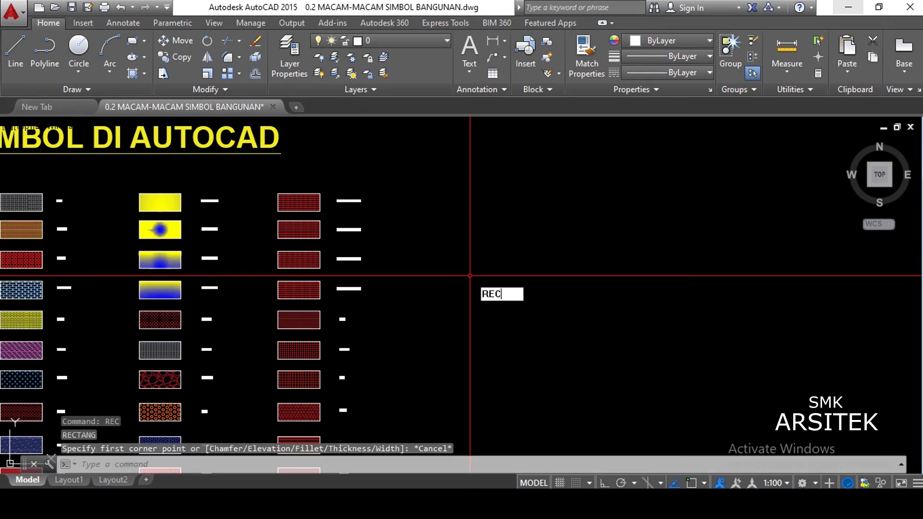
pyautogui.press('Return')
pyautogui.click(490, 212)
pyautogui.click(626, 309)
pyautogui.press('Escape')
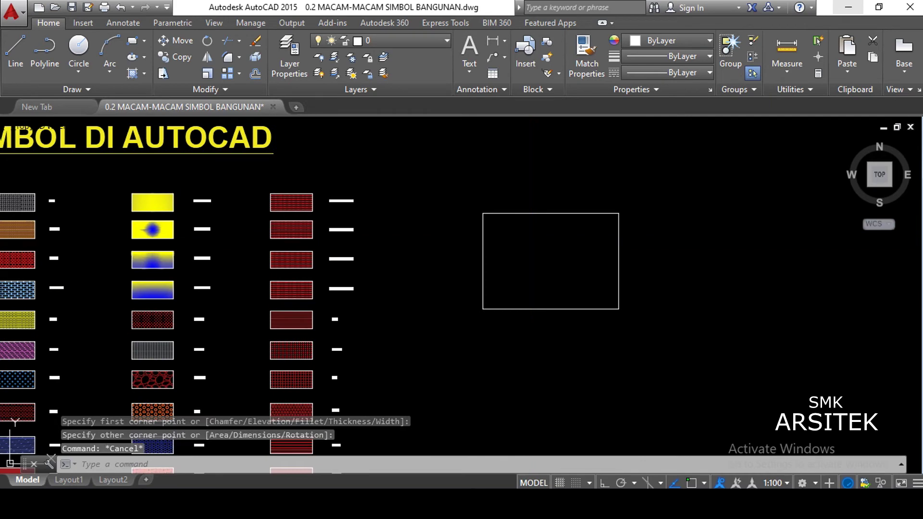
# Step: Fill the rectangle with a solid hatch in colour 153,27,30, then cancel a HATCHEDIT attempt
pyautogui.write('h')
pyautogui.press('Return')
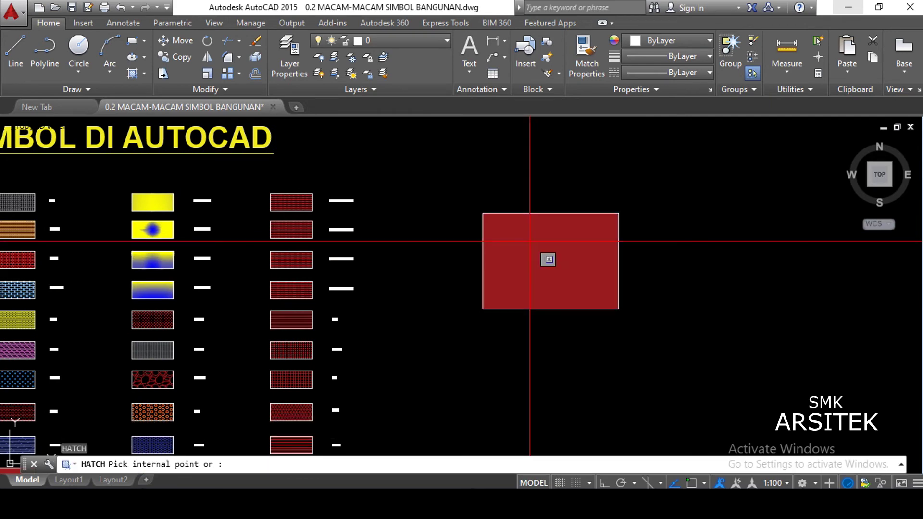
pyautogui.click(530, 241)
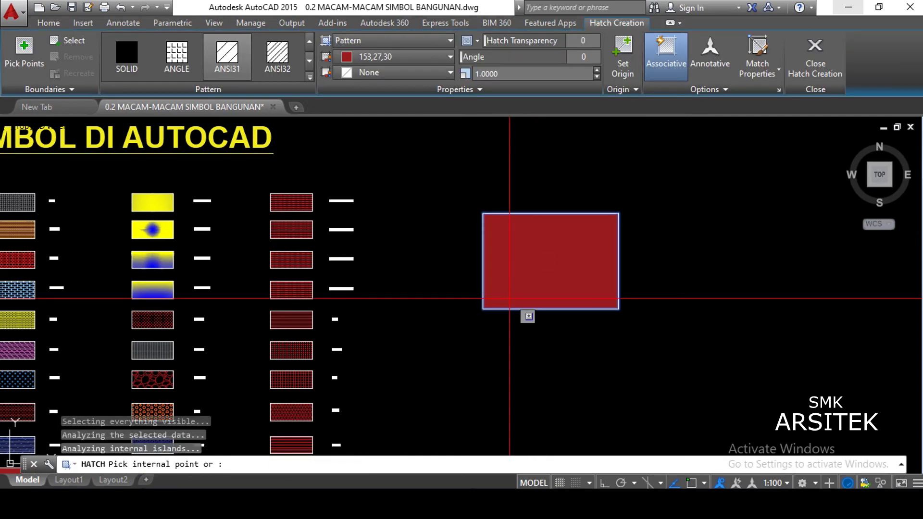
pyautogui.press('Escape')
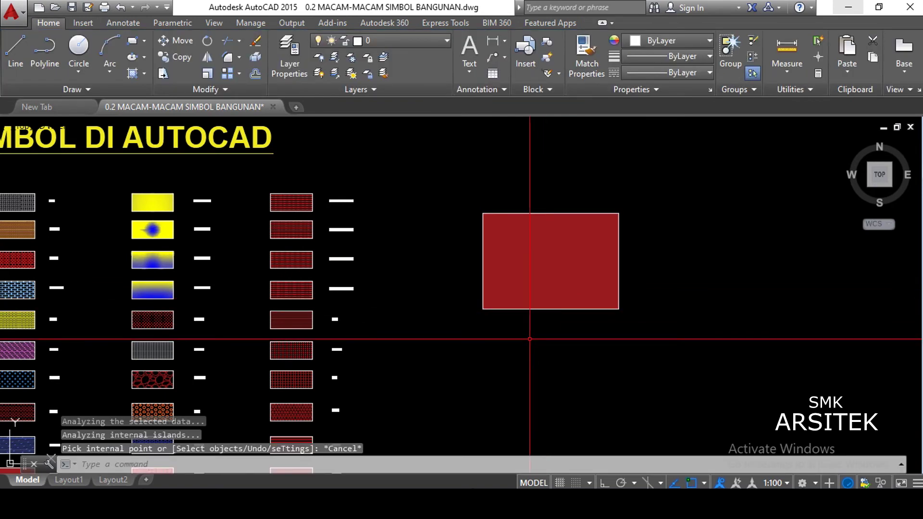
pyautogui.write('he')
pyautogui.press('Return')
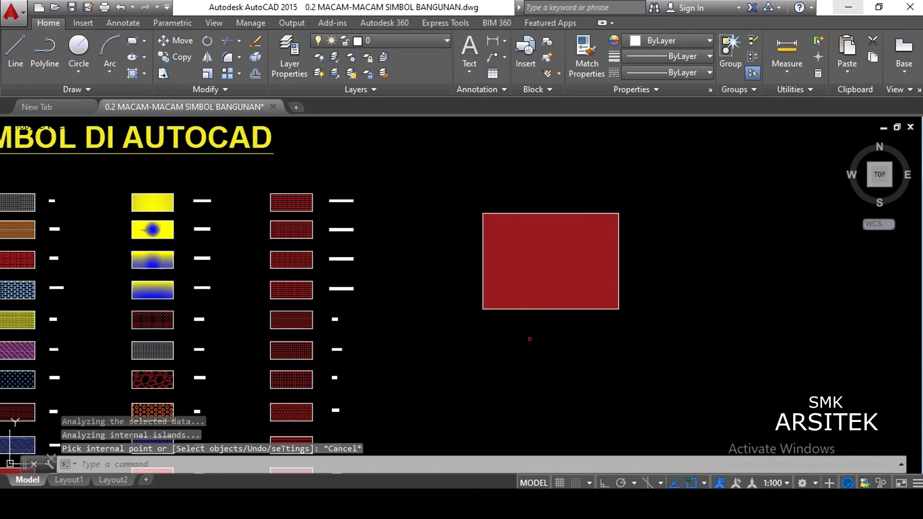
pyautogui.press('Escape')
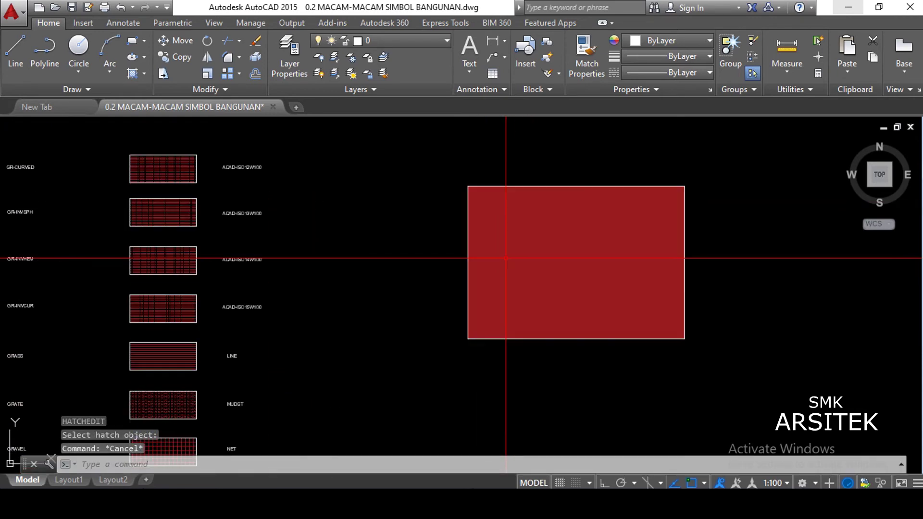
# Step: Cancel HATCHEDIT, then pick the red hatch in the new rectangle with a selection window
pyautogui.write('HE')
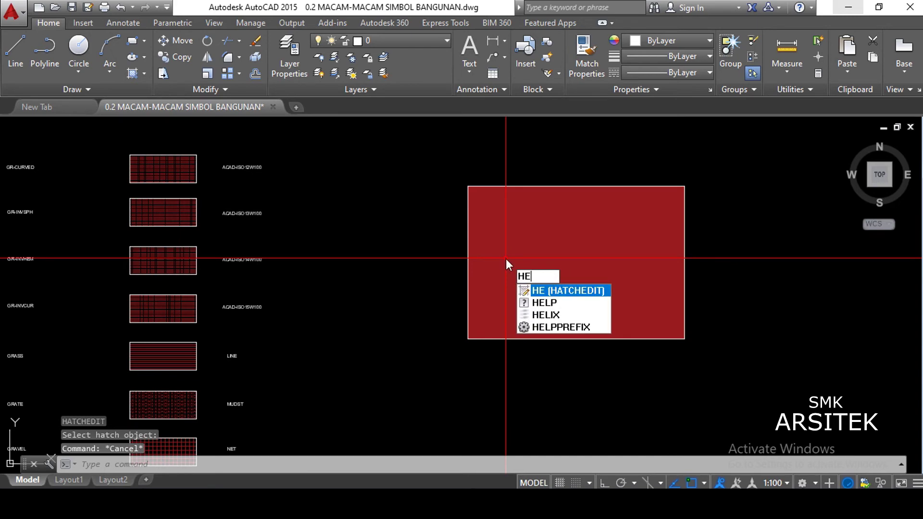
pyautogui.press('Return')
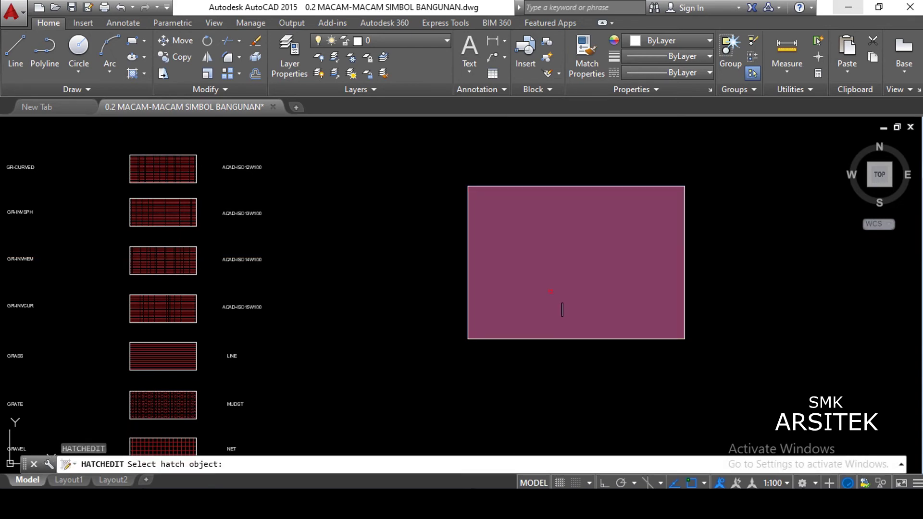
pyautogui.press('Escape')
pyautogui.click(504, 263)
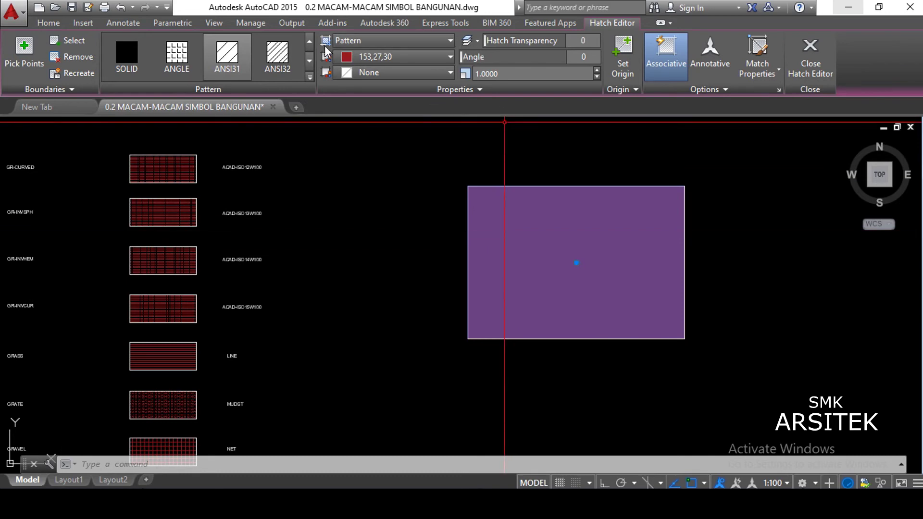
pyautogui.click(423, 187)
pyautogui.press('Escape')
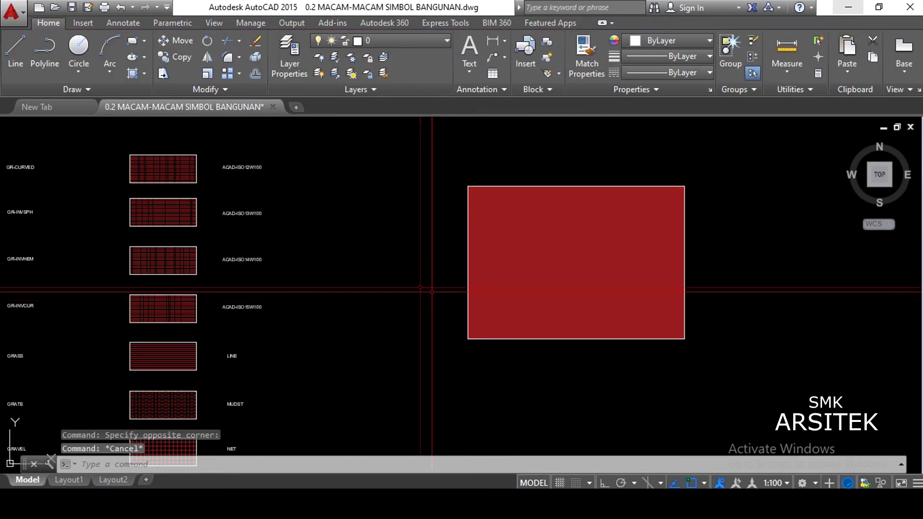
pyautogui.moveTo(450, 289); pyautogui.dragTo(445, 269, button='middle')
pyautogui.click(741, 369)
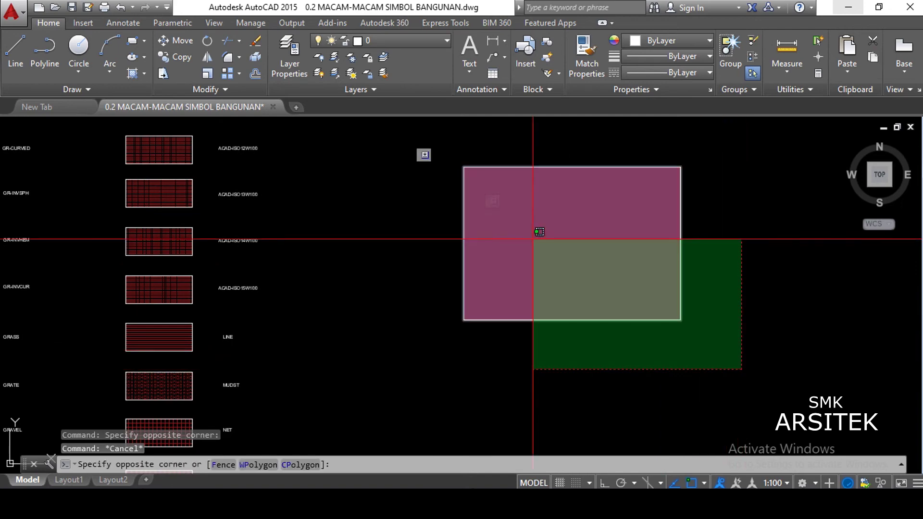
pyautogui.click(447, 199)
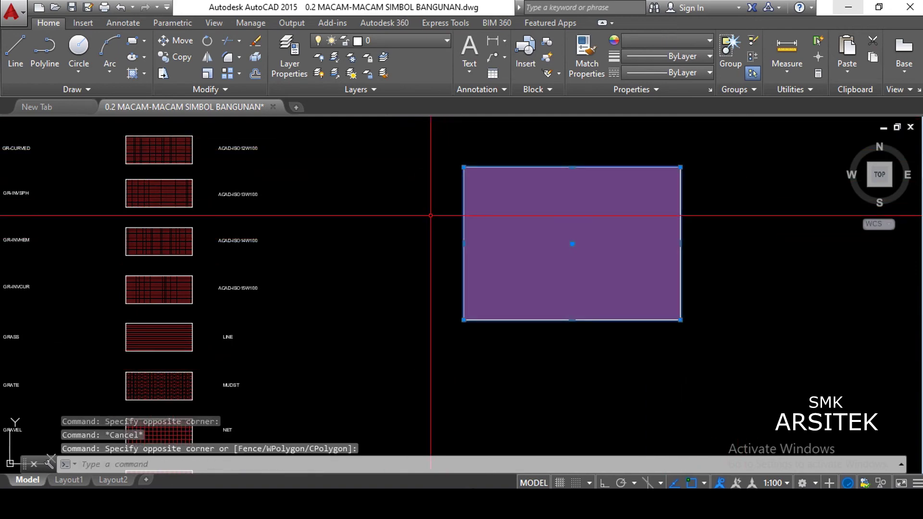
# Step: Window-select the rectangle's hatch and open Hatch Edit with HE, moving the dialog aside
pyautogui.press('Escape')
pyautogui.click(738, 390)
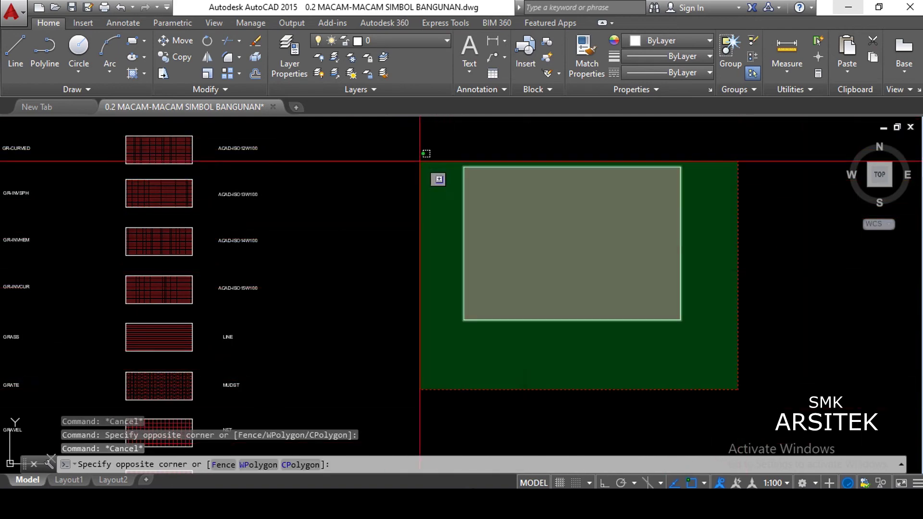
pyautogui.click(412, 141)
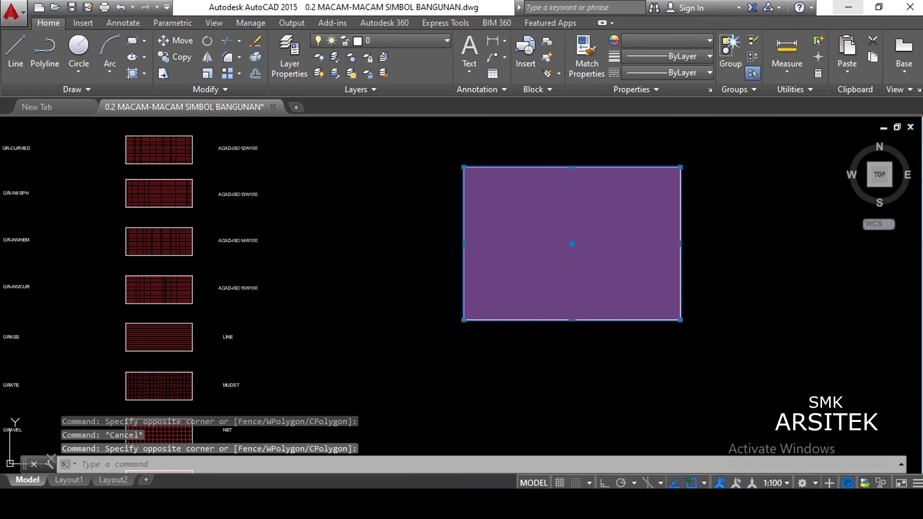
pyautogui.write('he')
pyautogui.press('Return')
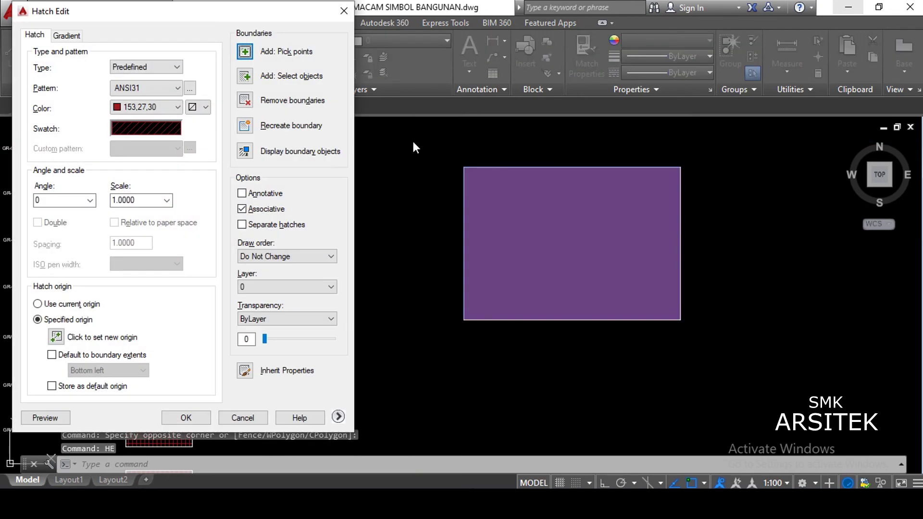
pyautogui.moveTo(215, 14); pyautogui.dragTo(621, 81)
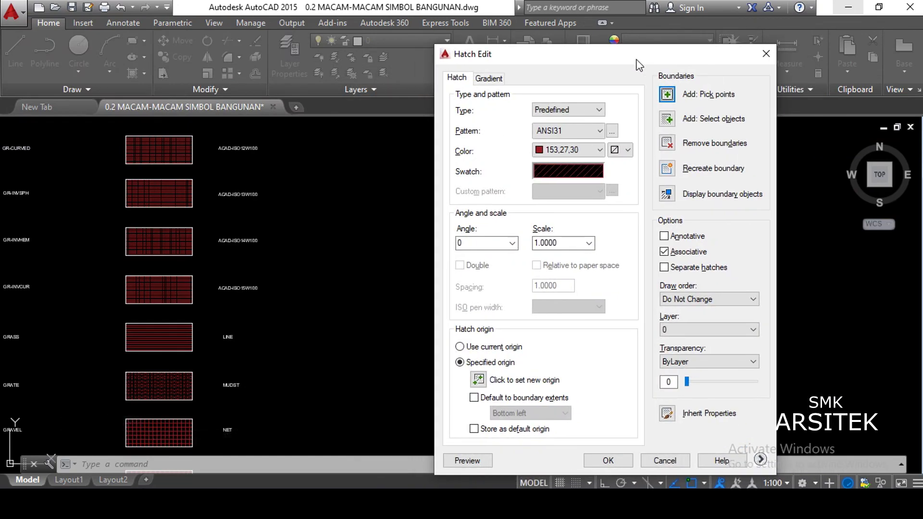
pyautogui.moveTo(621, 78); pyautogui.dragTo(641, 59)
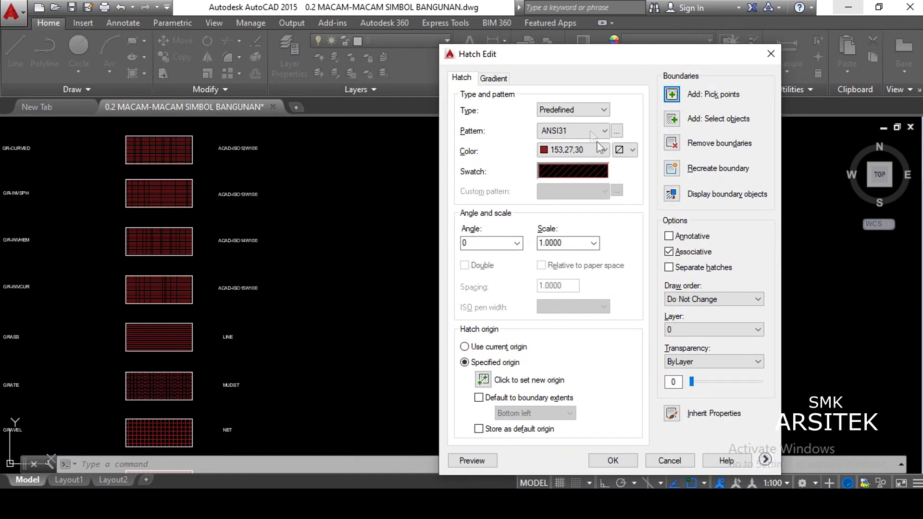
# Step: Change the hatch type to Custom, keeping colour 153,27,30
pyautogui.click(596, 110)
pyautogui.click(560, 140)
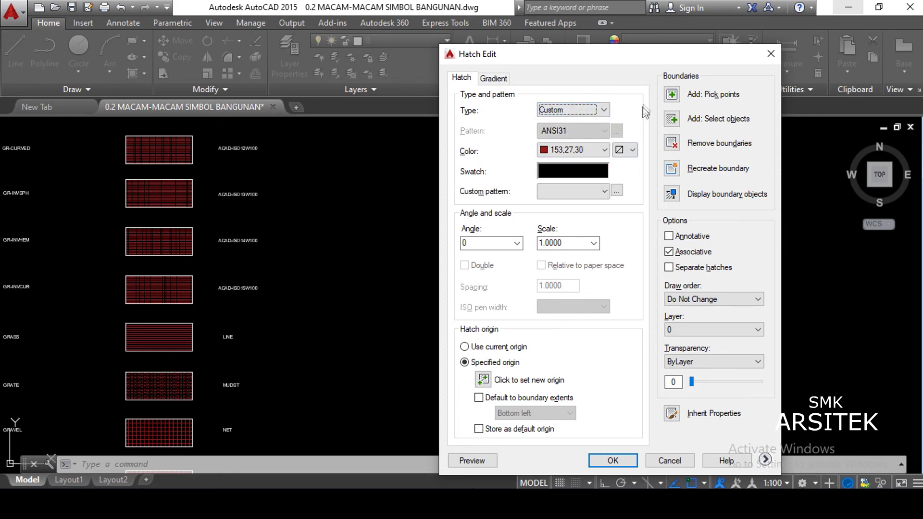
pyautogui.click(604, 151)
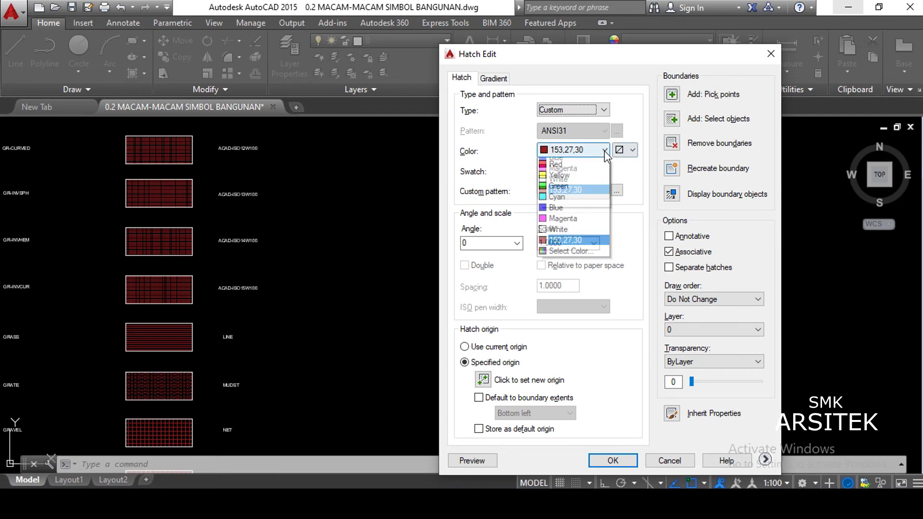
pyautogui.click(635, 126)
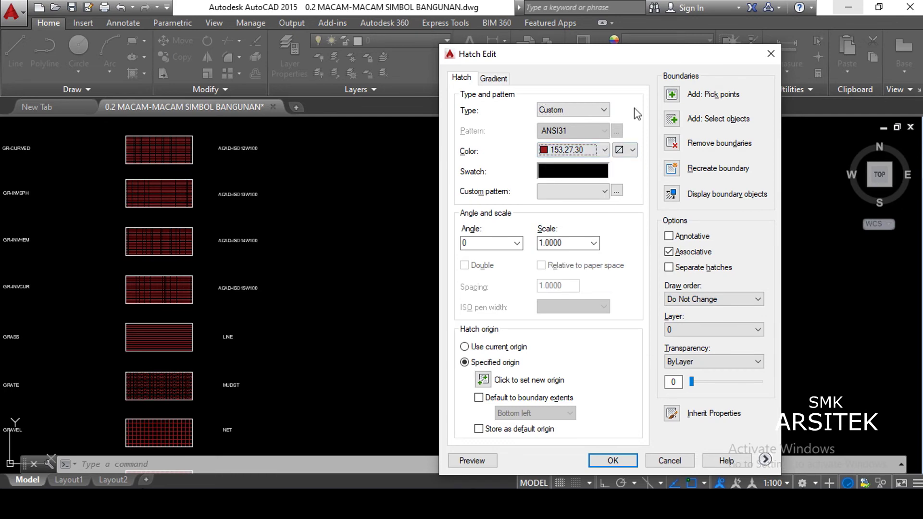
pyautogui.click(604, 191)
# Step: Browse the custom pattern palette and preview the coppi01 to coppi04 tile patterns
pyautogui.click(616, 190)
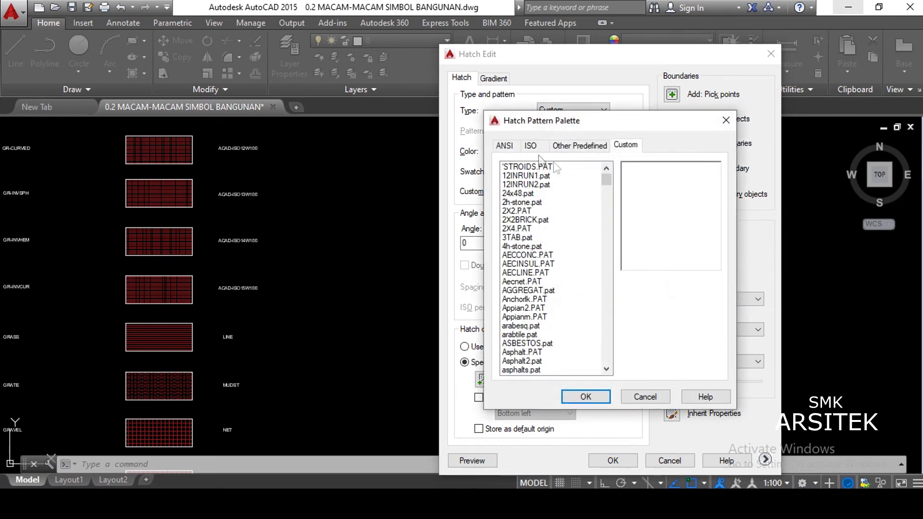
pyautogui.moveTo(618, 120); pyautogui.dragTo(595, 75)
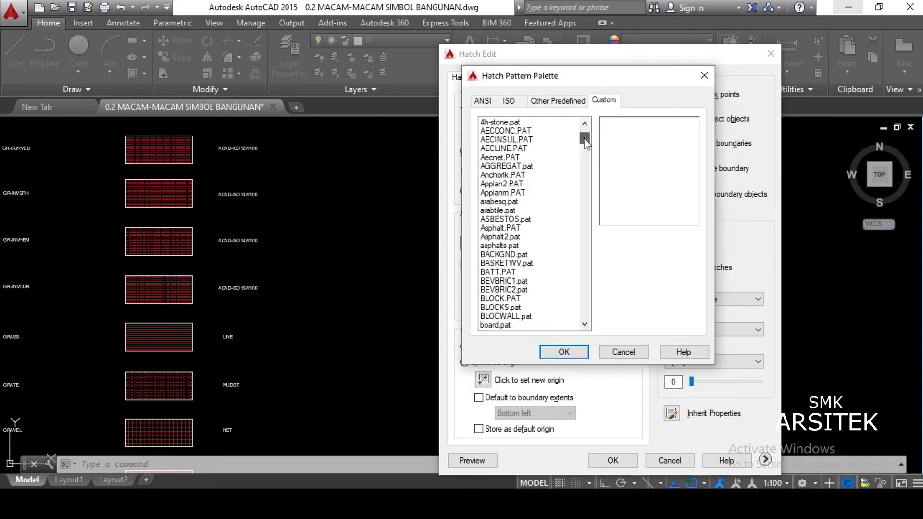
pyautogui.moveTo(586, 140); pyautogui.dragTo(584, 198)
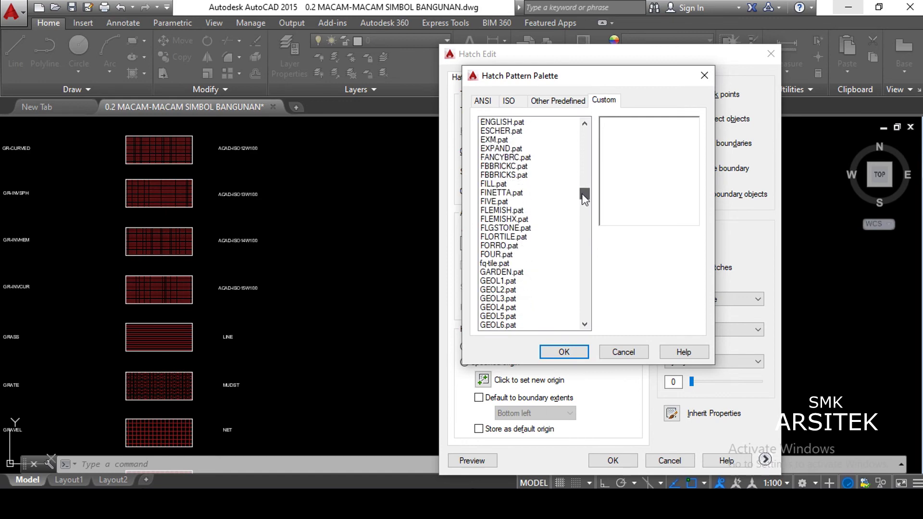
pyautogui.moveTo(583, 197); pyautogui.dragTo(585, 160)
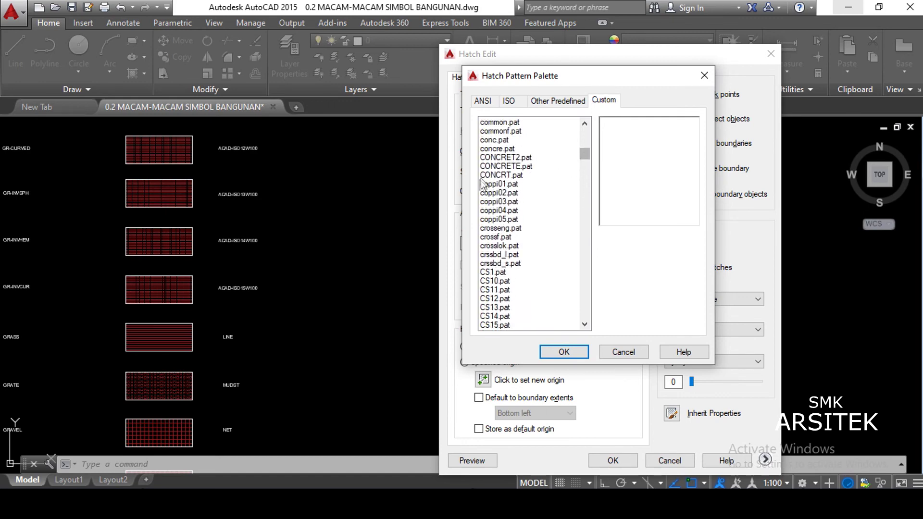
pyautogui.click(484, 184)
pyautogui.click(497, 193)
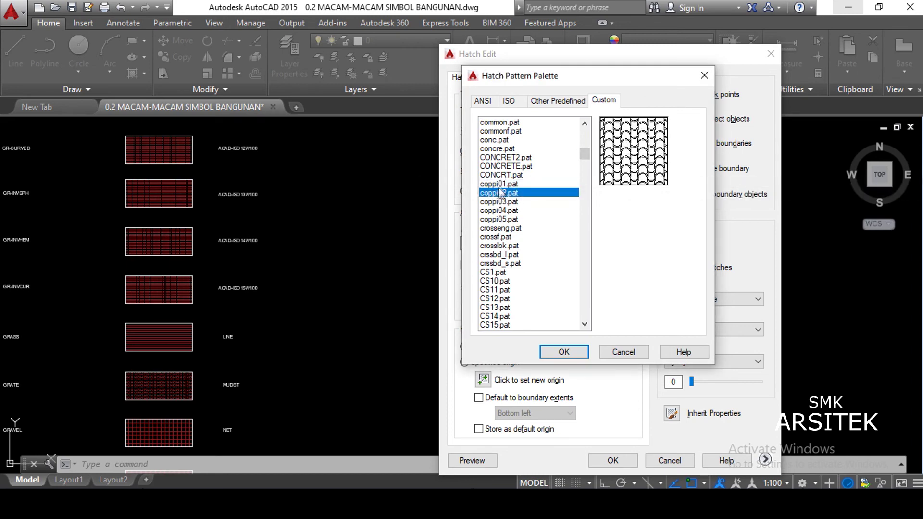
pyautogui.click(503, 202)
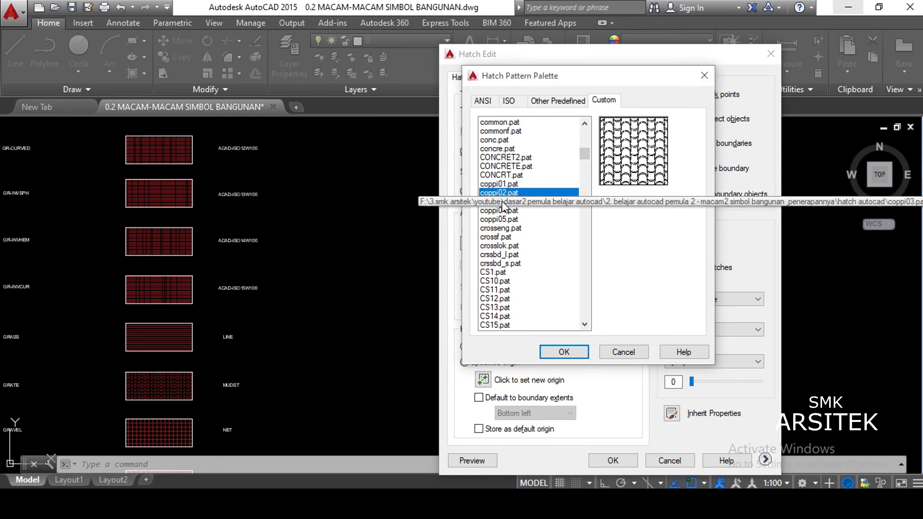
pyautogui.click(504, 210)
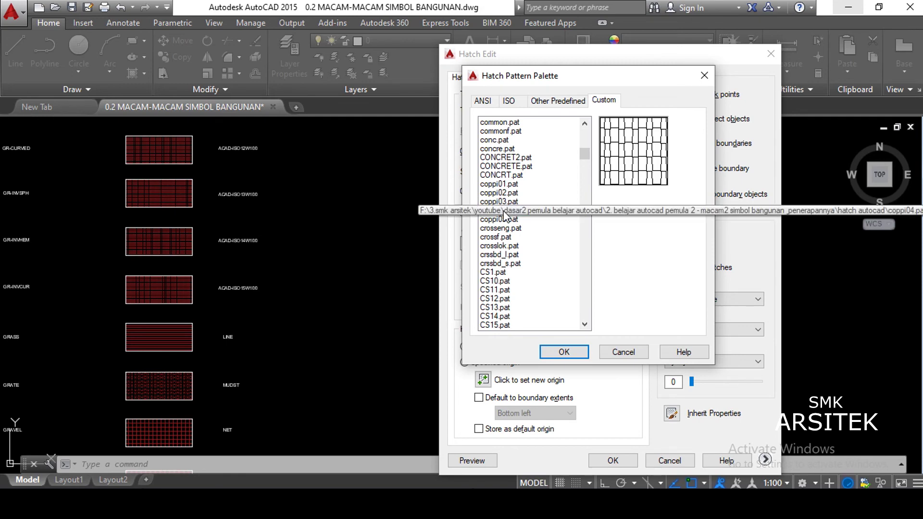
# Step: Compare the coppi, crosseng and crossf patterns, then confirm coppi02 as the pattern
pyautogui.click(500, 192)
pyautogui.click(502, 201)
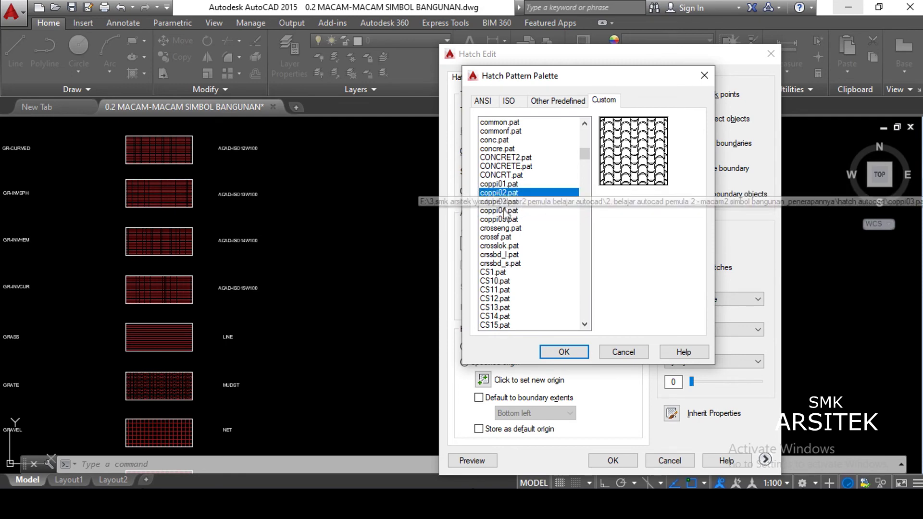
pyautogui.click(505, 219)
pyautogui.click(505, 228)
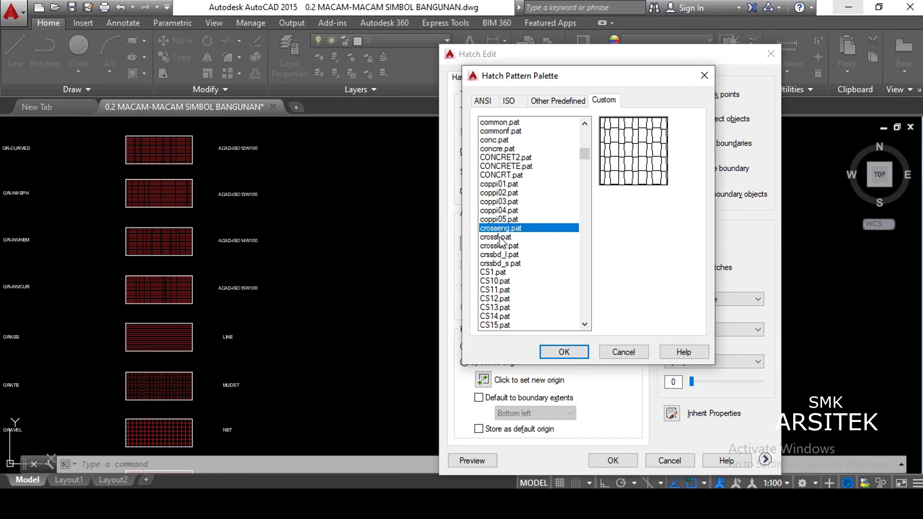
pyautogui.click(493, 238)
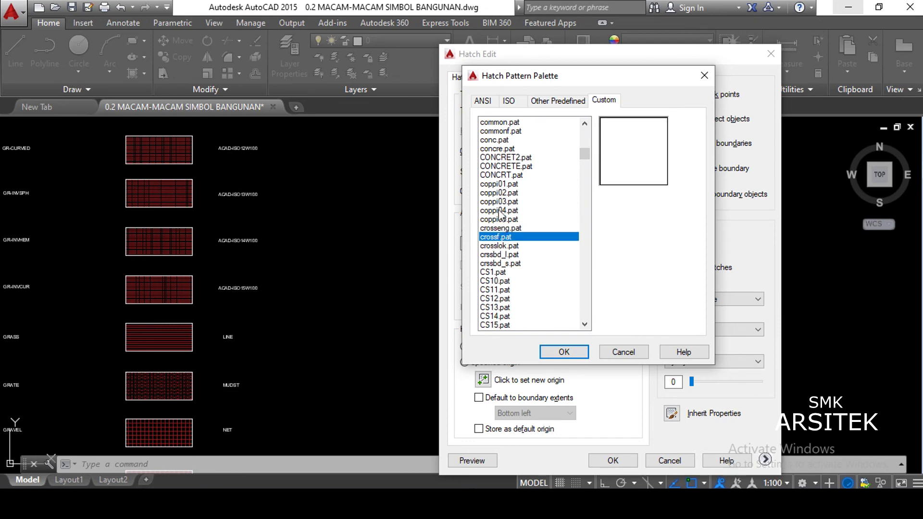
pyautogui.press('Up')
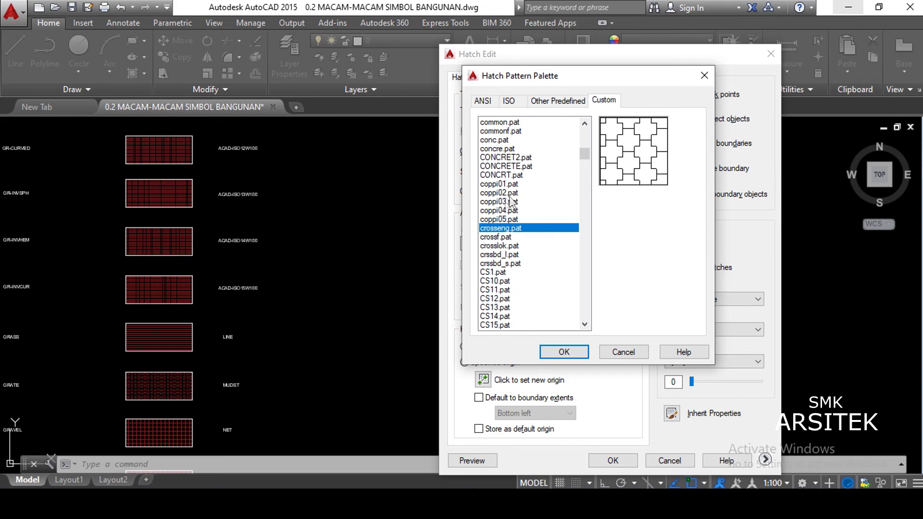
pyautogui.click(507, 201)
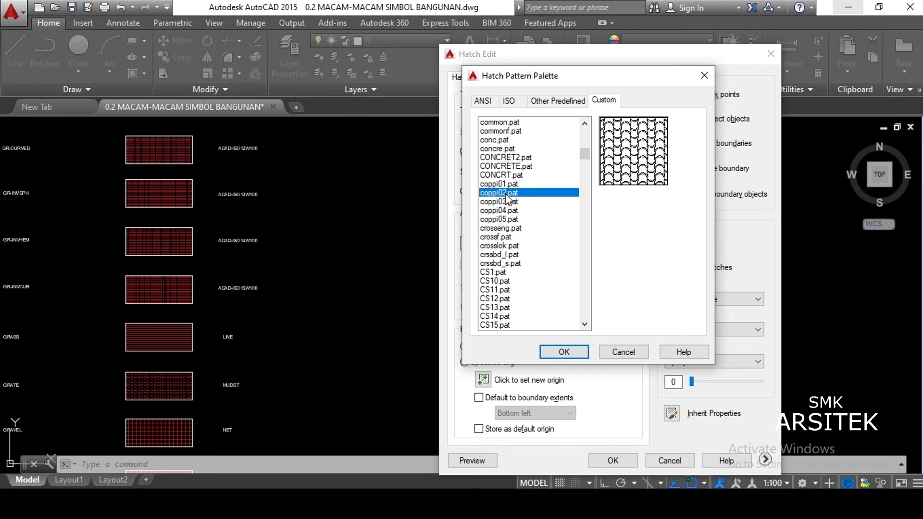
pyautogui.click(507, 211)
pyautogui.click(499, 193)
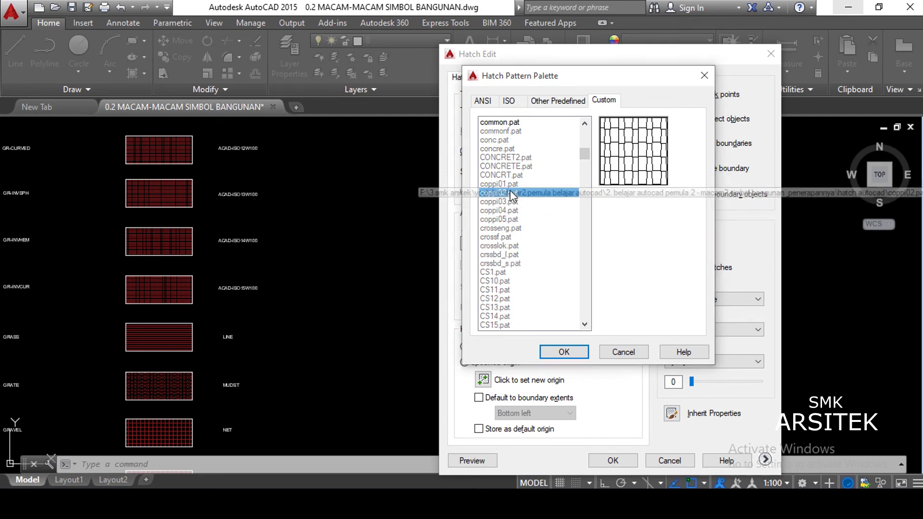
pyautogui.click(566, 352)
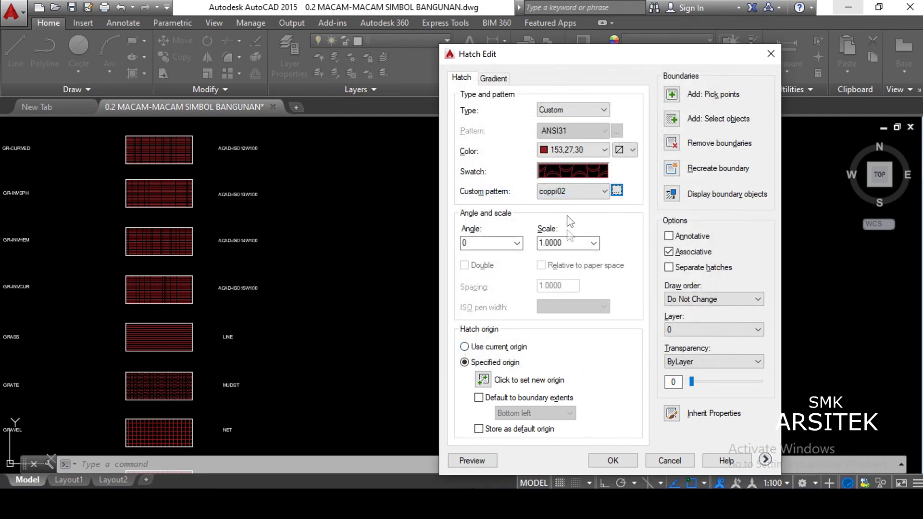
# Step: Preview the coppi02 hatch at scales 25 and 250
pyautogui.doubleClick(560, 243)
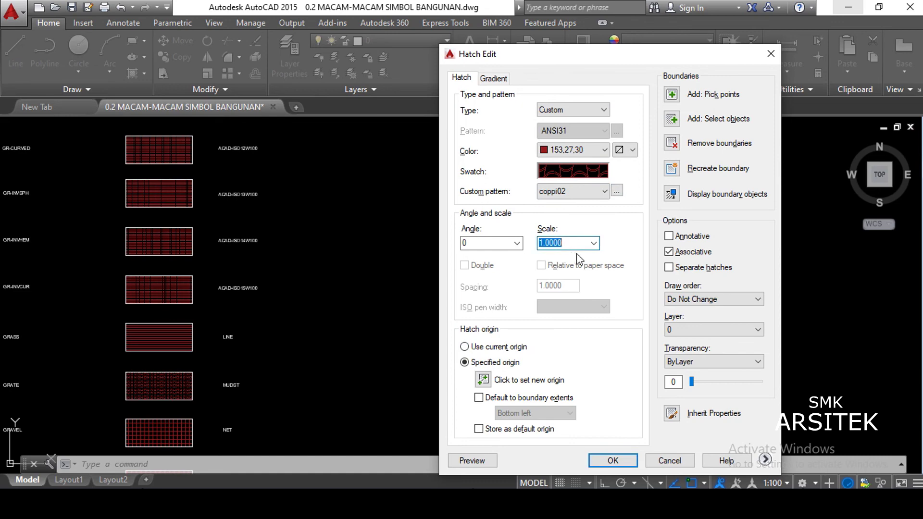
pyautogui.write('25')
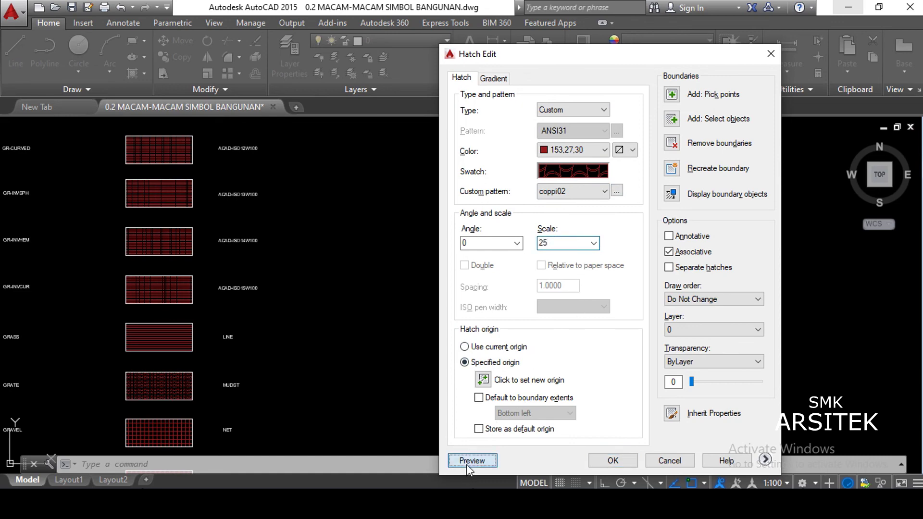
pyautogui.click(466, 464)
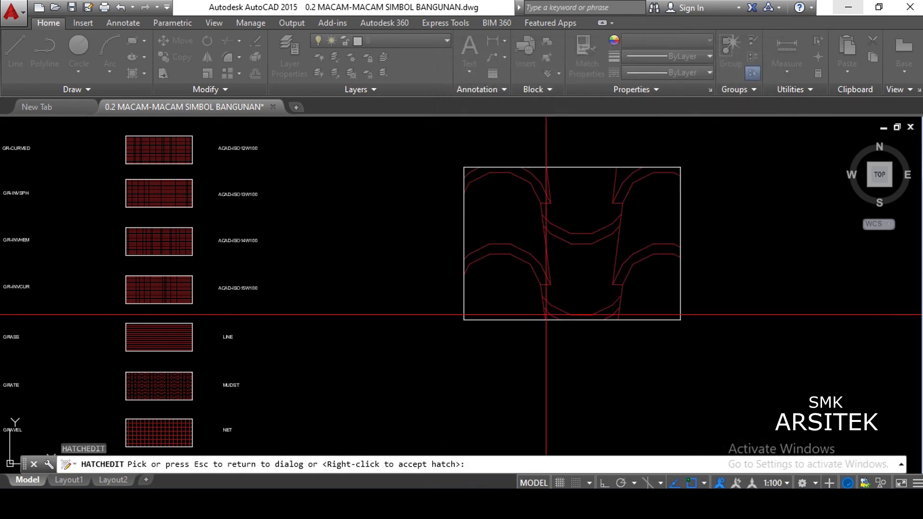
pyautogui.press('Escape')
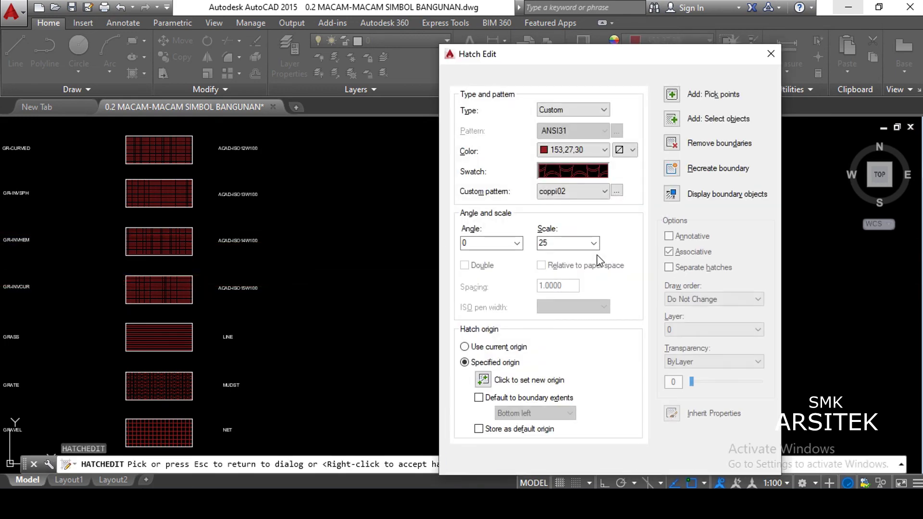
pyautogui.moveTo(591, 58); pyautogui.dragTo(570, 54)
pyautogui.doubleClick(523, 239)
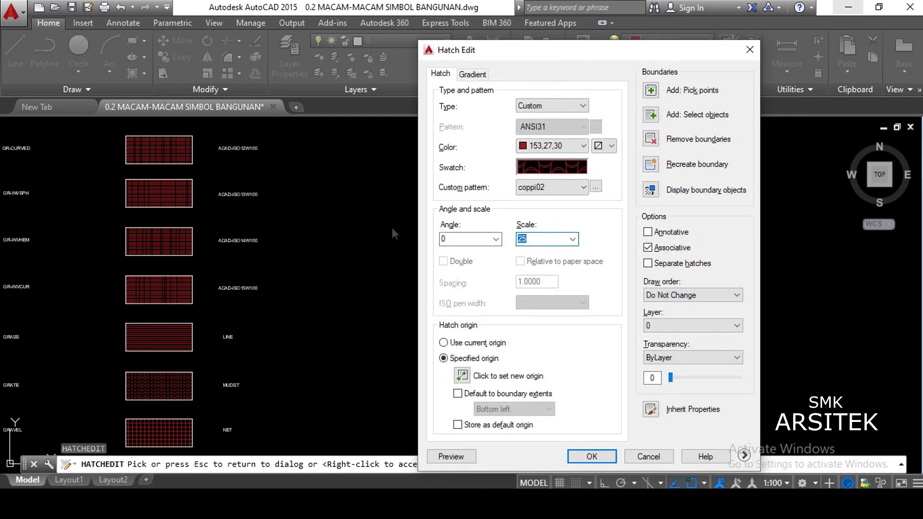
pyautogui.write('250')
pyautogui.click(460, 456)
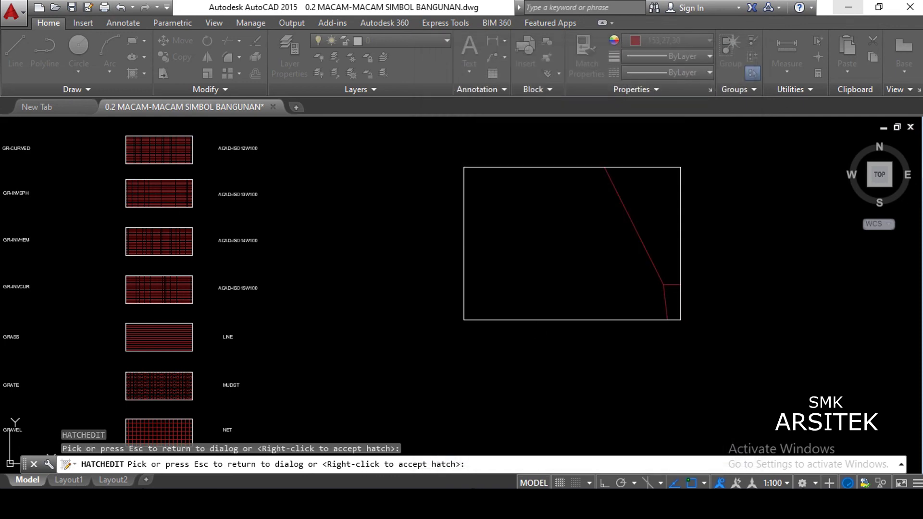
pyautogui.press('Escape')
# Step: Set the hatch scale to 5, preview it, and apply the change
pyautogui.doubleClick(551, 239)
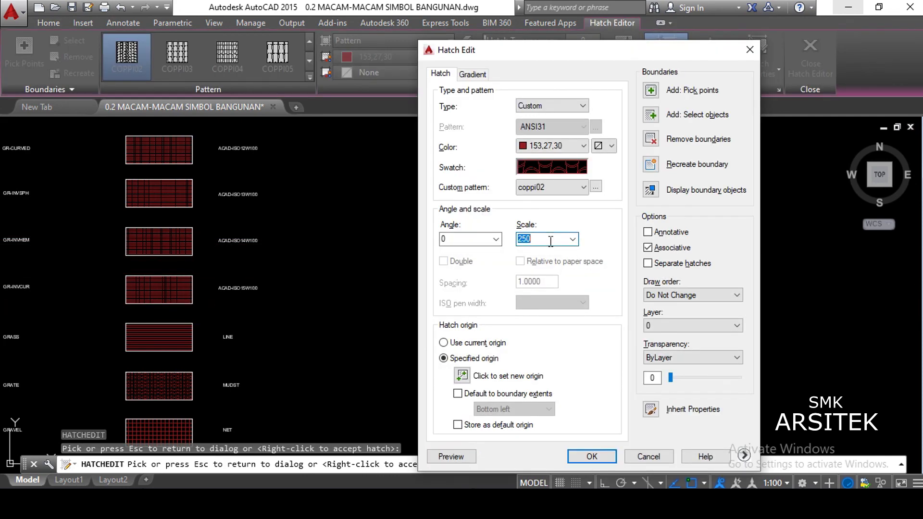
pyautogui.write('5')
pyautogui.click(459, 456)
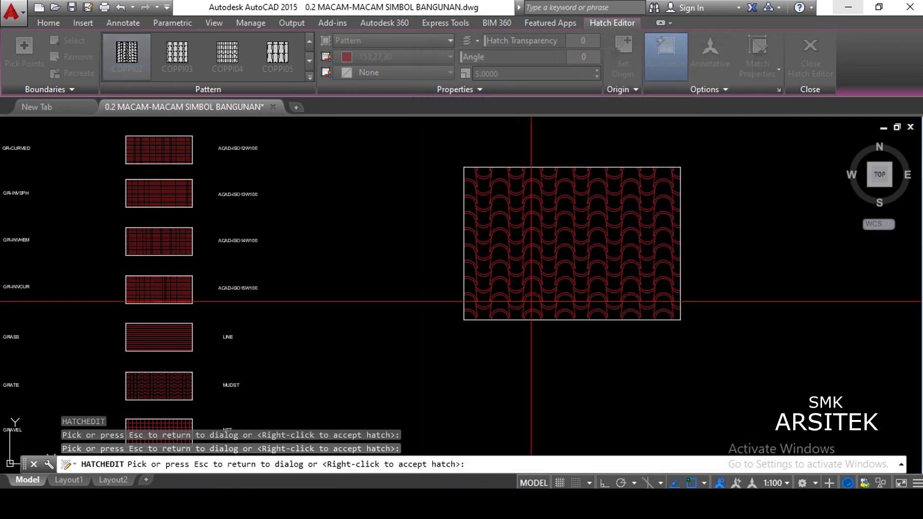
pyautogui.click(531, 301)
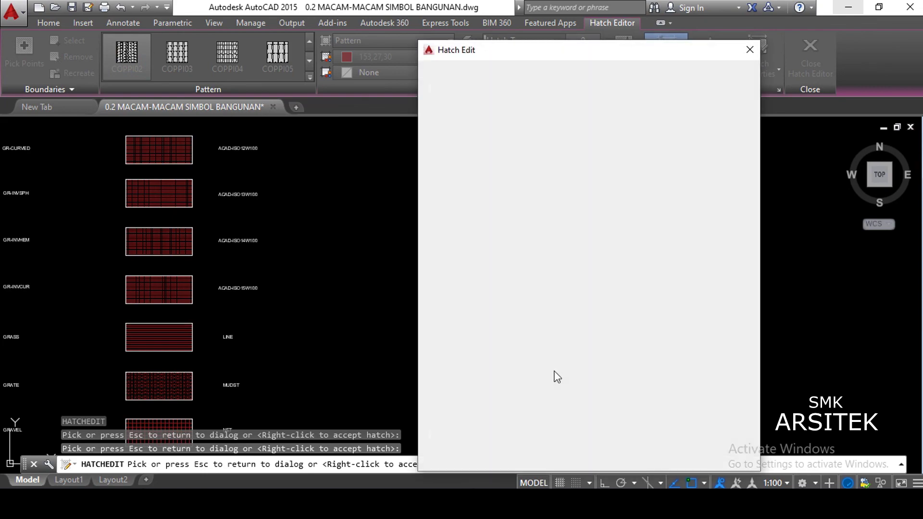
pyautogui.click(604, 457)
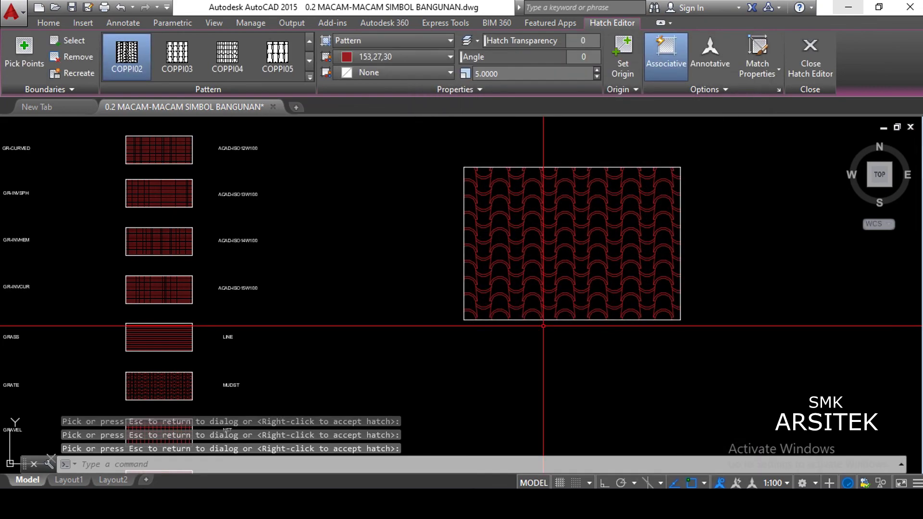
# Step: End hatch editing and frame the symbol table beside the red coppi02 rectangle
pyautogui.rightClick(543, 326)
pyautogui.scroll(-3, 548, 317)
pyautogui.scroll(3, 552, 308)
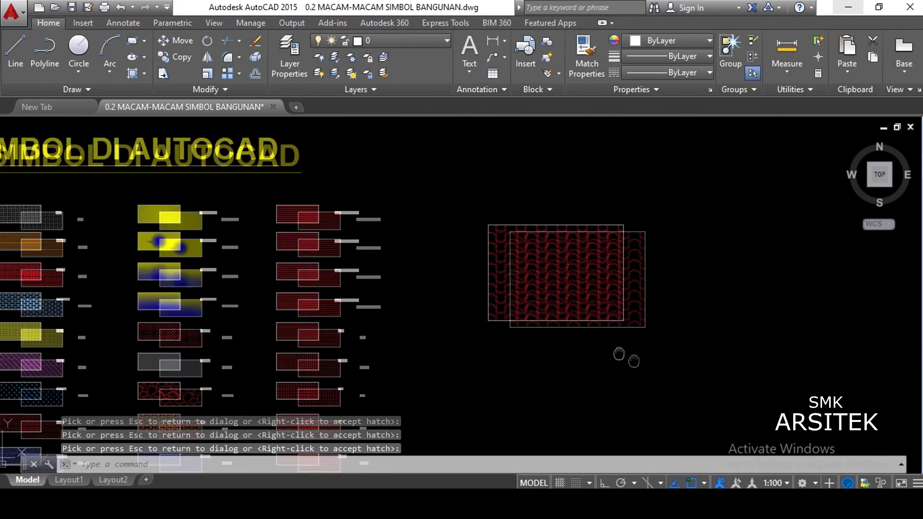
pyautogui.scroll(-2, 600, 288)
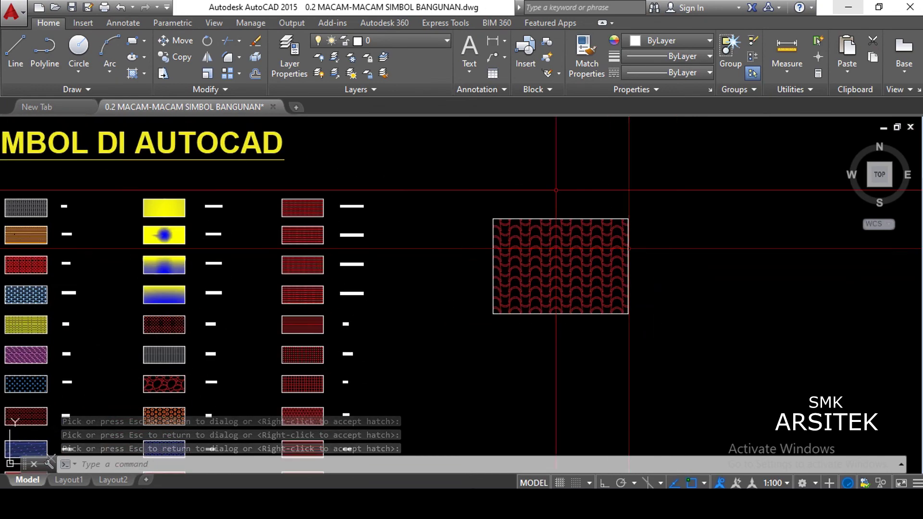
pyautogui.moveTo(548, 247); pyautogui.dragTo(635, 238, button='middle')
pyautogui.moveTo(723, 309); pyautogui.dragTo(628, 329, button='middle')
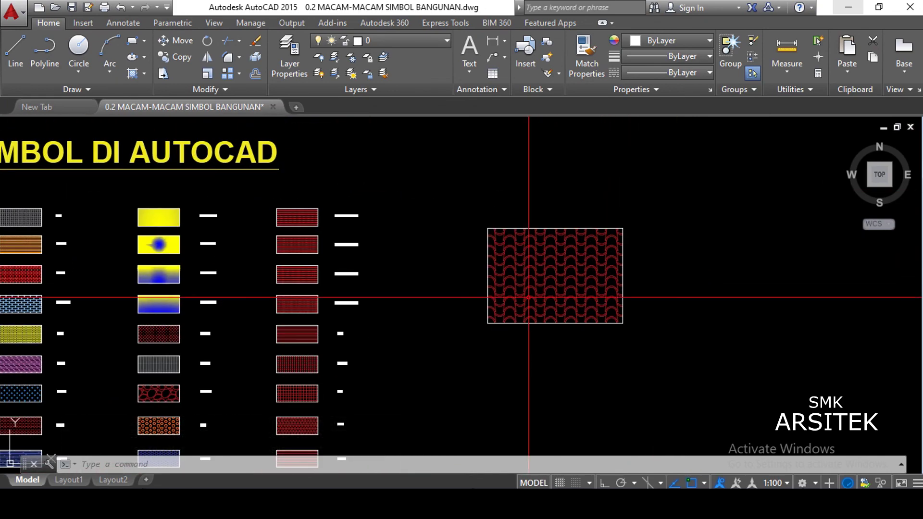
pyautogui.moveTo(528, 298); pyautogui.dragTo(518, 268, button='middle')
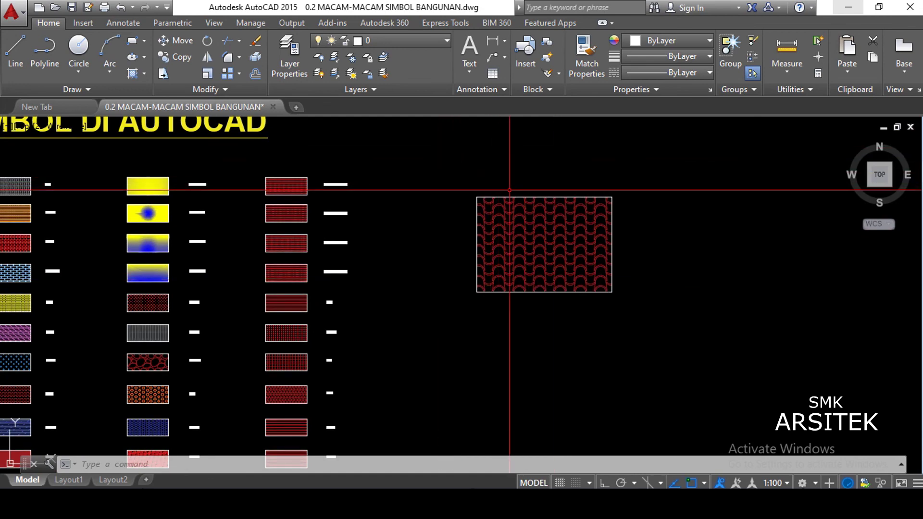
pyautogui.moveTo(531, 174); pyautogui.dragTo(485, 183, button='middle')
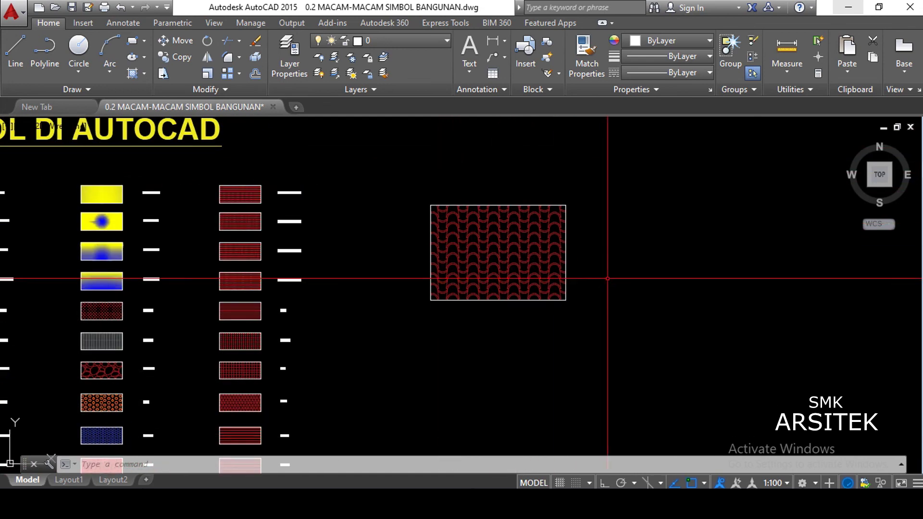